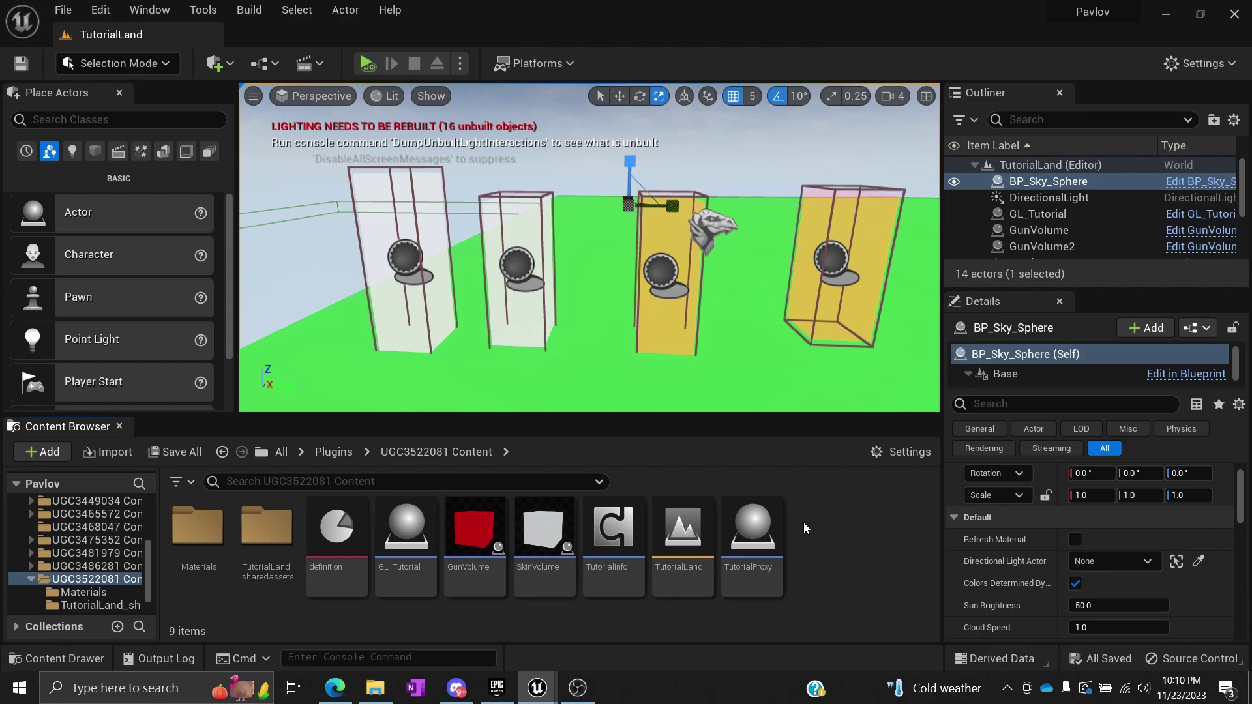
# Switch the TutorialLand viewport to Unlit mode and look over the volumes and spawn points without lighting
pyautogui.moveTo(569, 374); pyautogui.dragTo(608, 340, button='right')
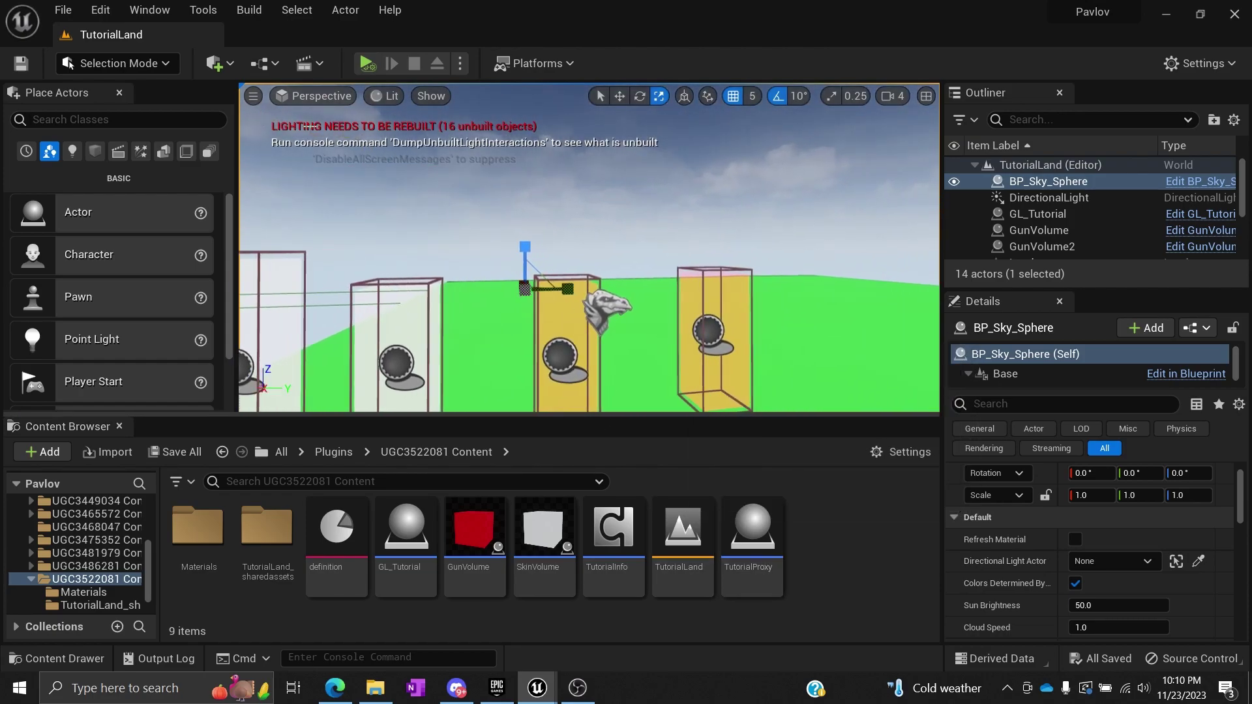
pyautogui.moveTo(518, 167); pyautogui.dragTo(518, 207, button='right')
pyautogui.press('s')
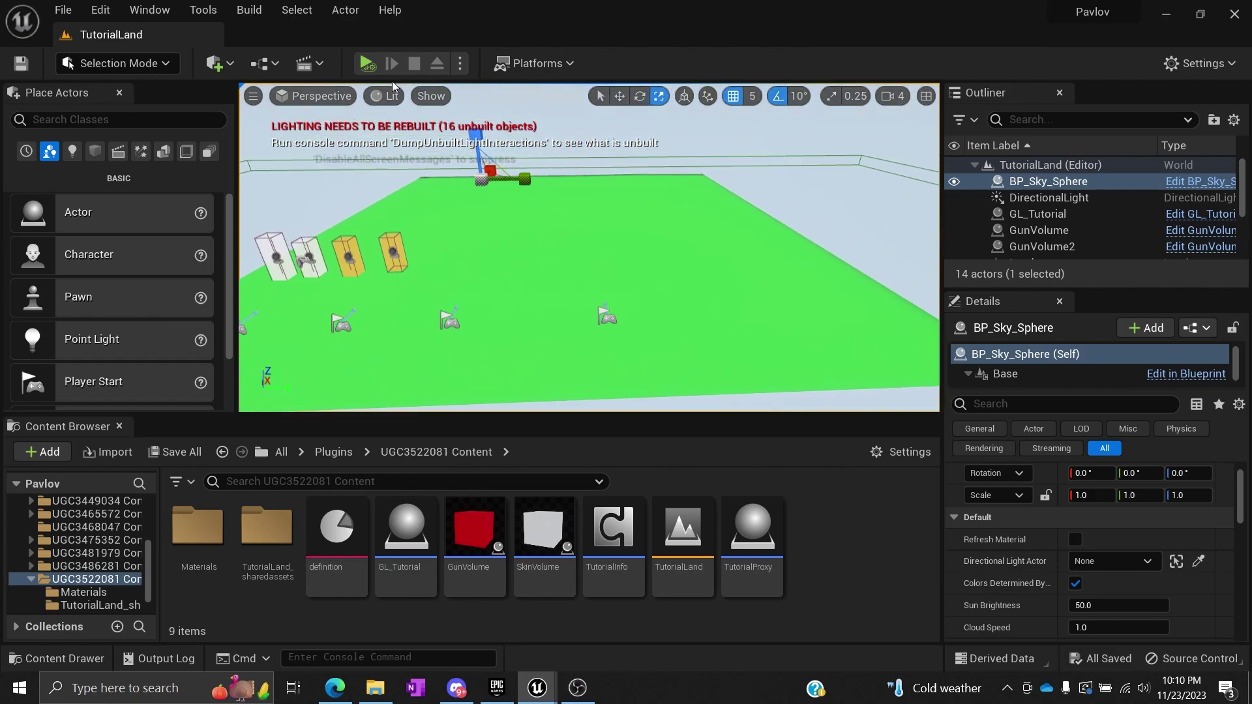
pyautogui.click(384, 97)
pyautogui.click(429, 160)
pyautogui.moveTo(429, 160)
pyautogui.mouseDown(button='right')
pyautogui.moveTo(397, 166)
pyautogui.moveTo(419, 182)
pyautogui.mouseUp(button='right')
pyautogui.press('w')
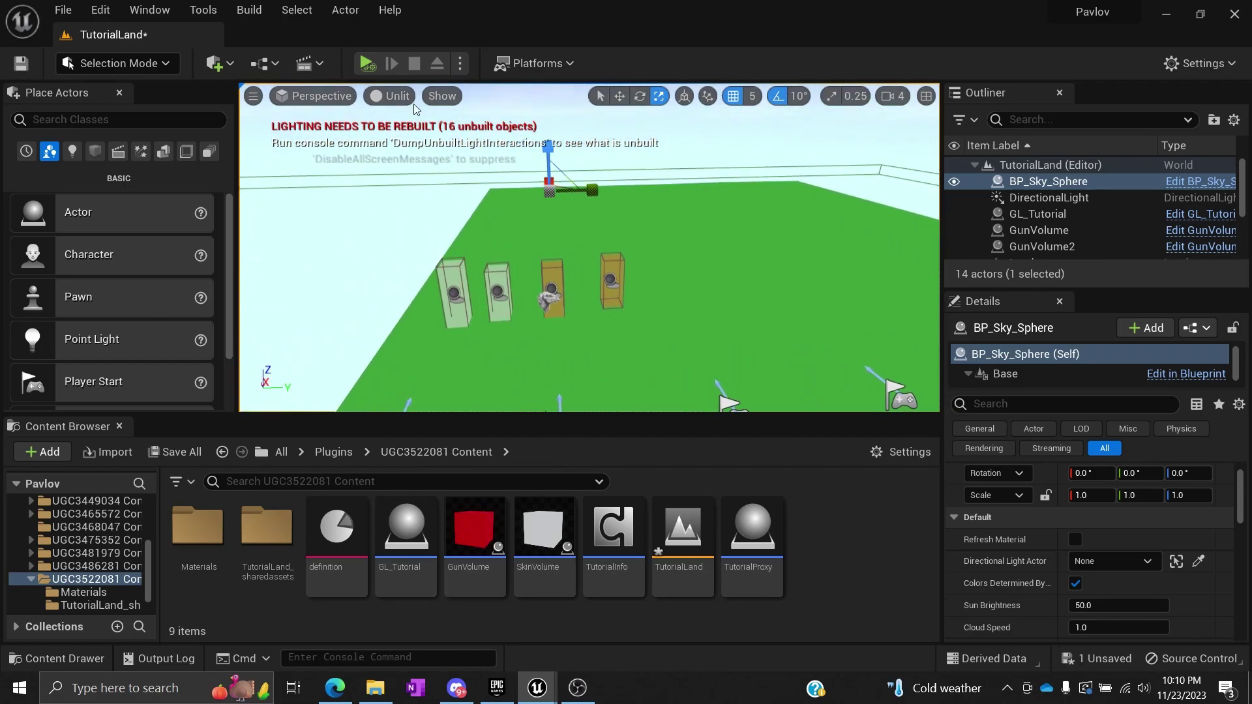
pyautogui.click(395, 97)
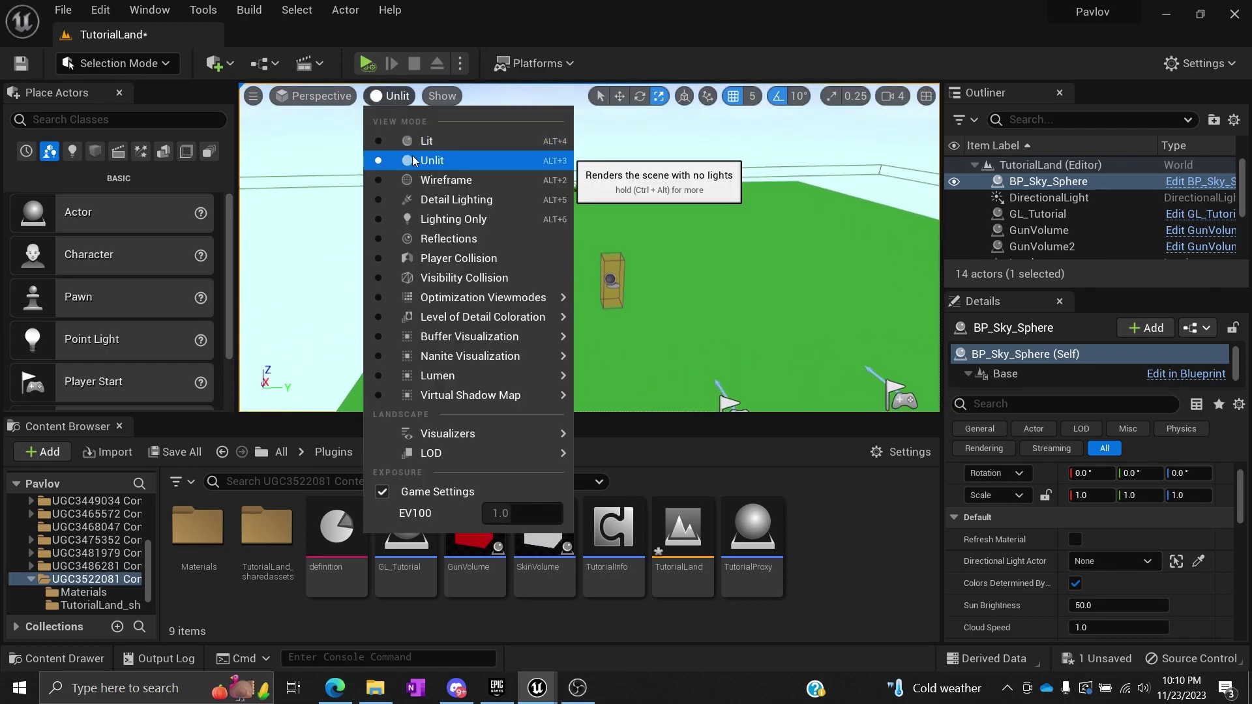
pyautogui.click(412, 160)
pyautogui.click(394, 96)
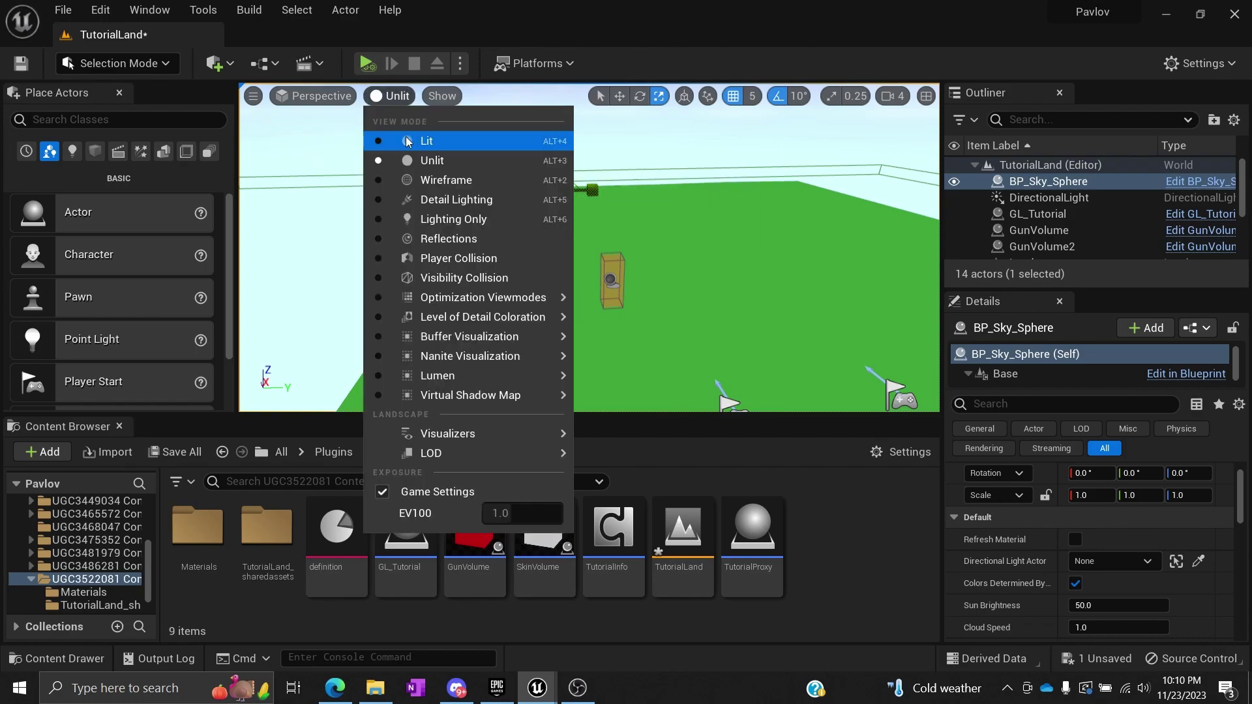
pyautogui.click(412, 161)
pyautogui.moveTo(413, 160); pyautogui.dragTo(470, 150, button='right')
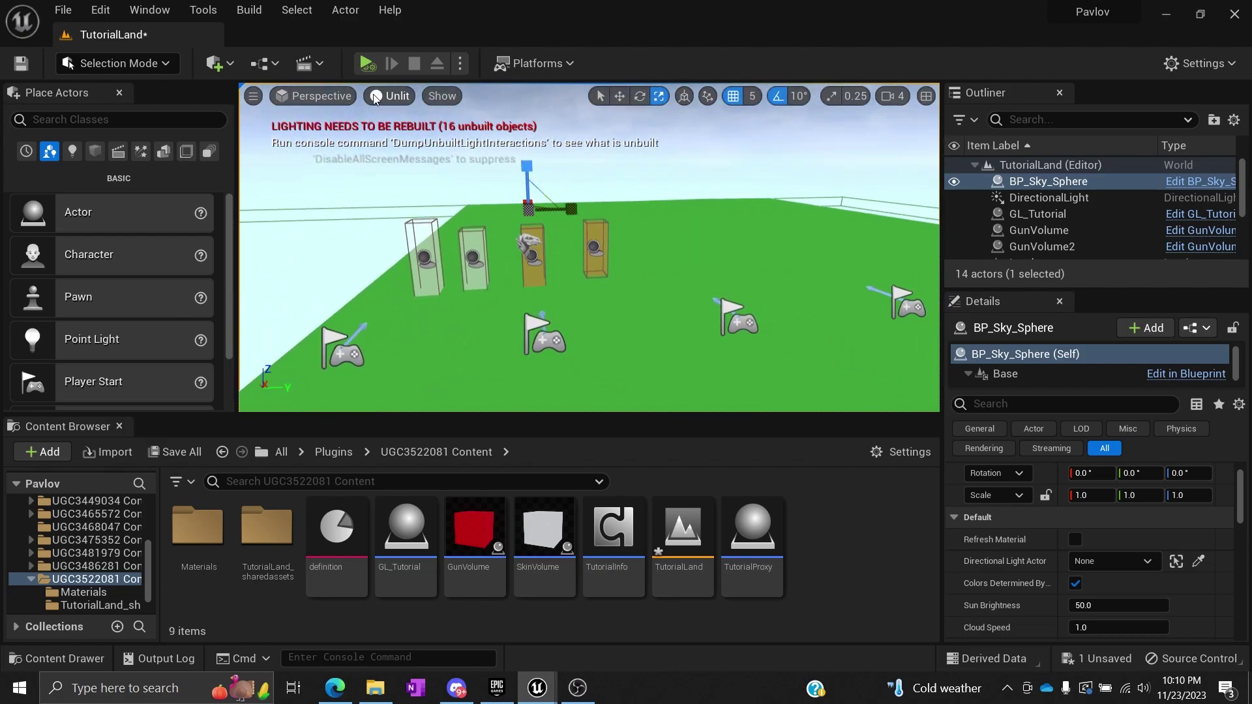
# Return the TutorialLand viewport to Lit mode and save the level
pyautogui.click(392, 95)
pyautogui.click(412, 144)
pyautogui.moveTo(622, 247); pyautogui.dragTo(662, 242, button='right')
pyautogui.hotkey('ctrl', 's')
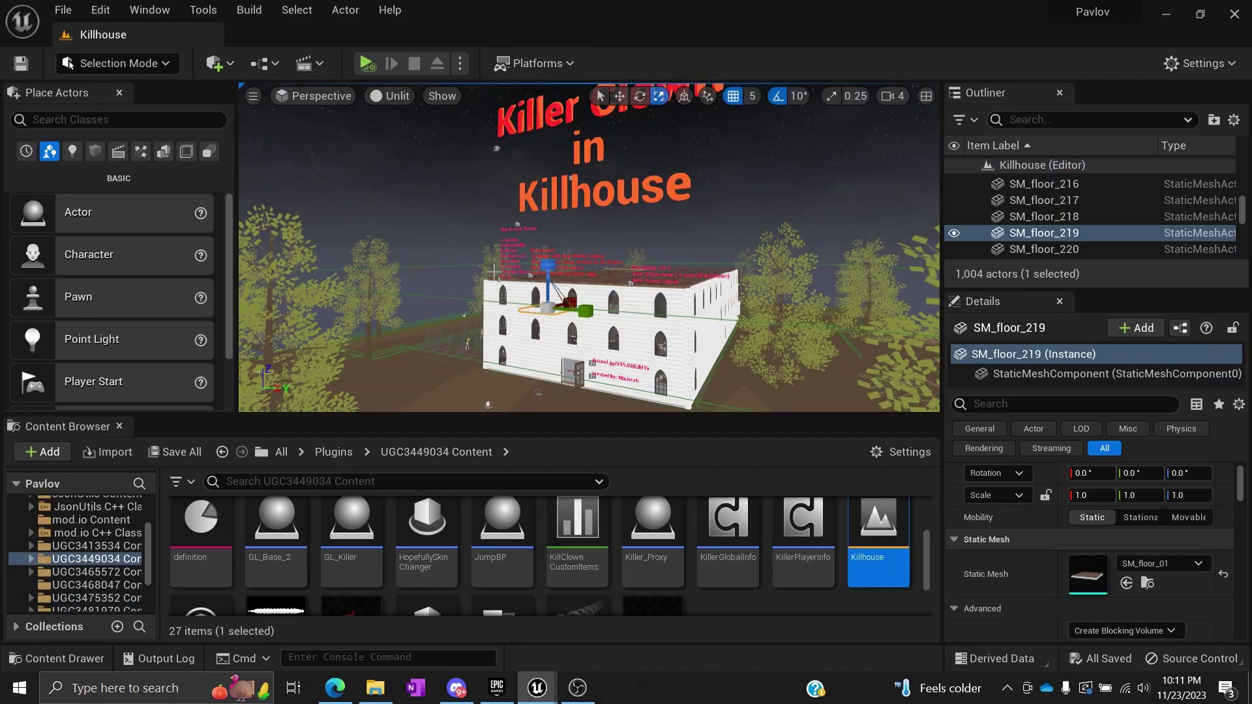
# Switch the Killhouse viewport from Unlit to Lit mode and look through the lit rooms
pyautogui.moveTo(435, 213); pyautogui.dragTo(466, 95)
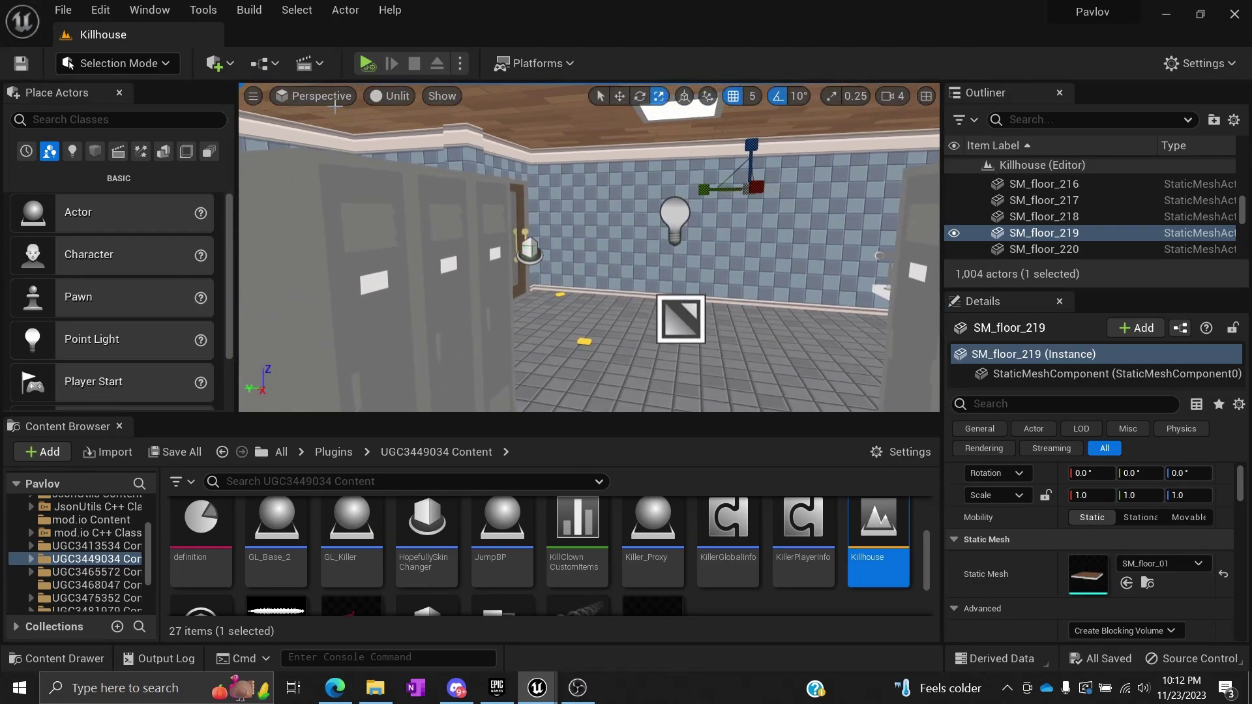
pyautogui.click(395, 96)
pyautogui.click(423, 144)
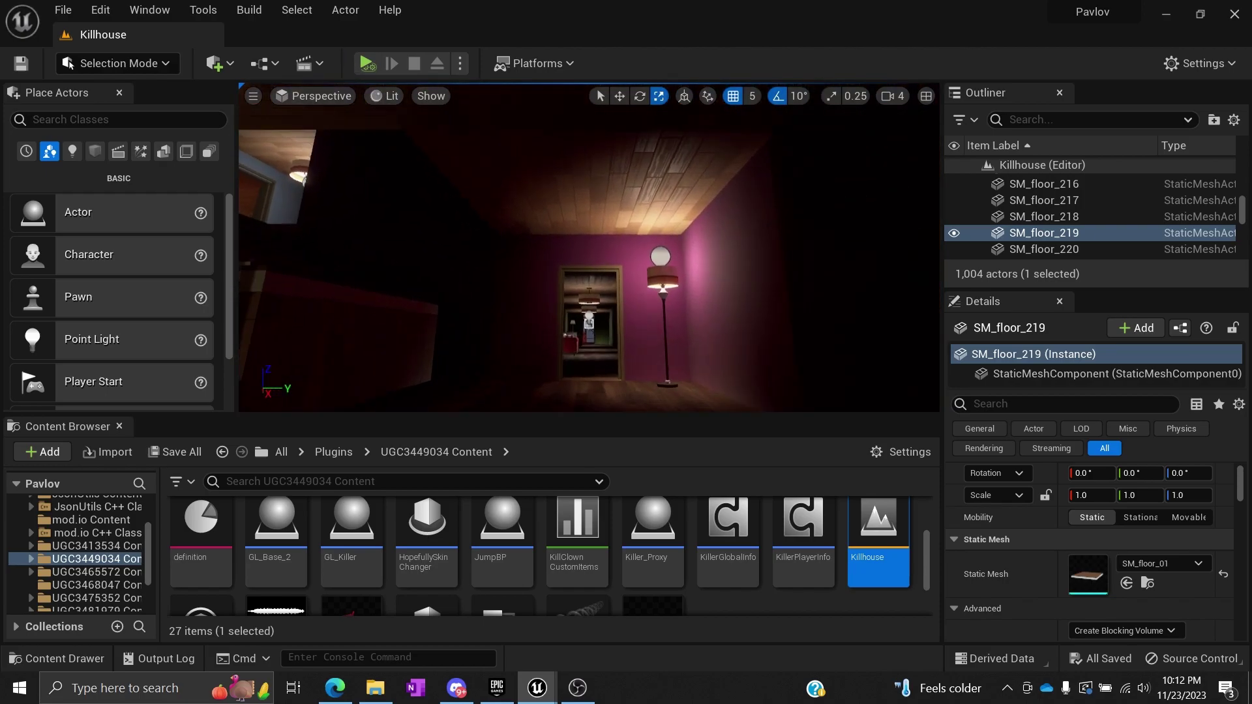
pyautogui.moveTo(589, 247); pyautogui.dragTo(552, 246, button='right')
# Switch the Killhouse viewport to Unlit mode and examine the construction area without its lighting
pyautogui.click(384, 98)
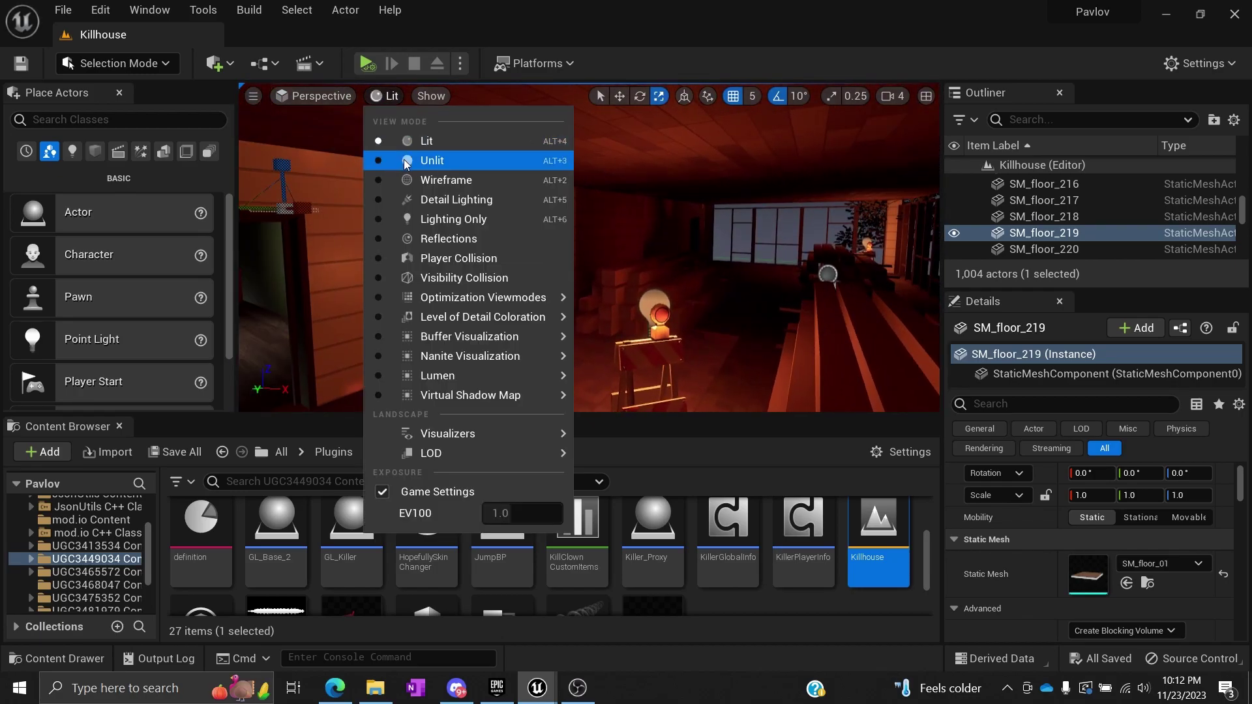
pyautogui.click(417, 159)
pyautogui.click(386, 95)
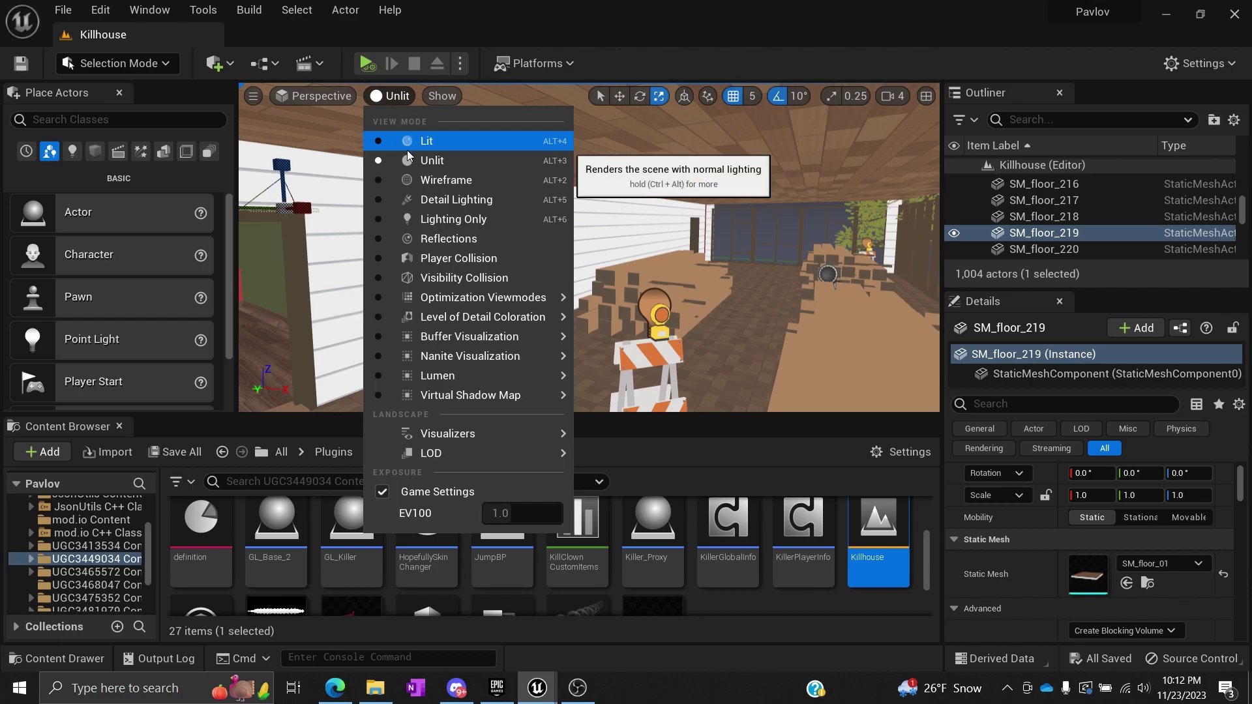
pyautogui.click(493, 163)
pyautogui.moveTo(493, 163); pyautogui.dragTo(493, 163, button='right')
pyautogui.moveTo(494, 119); pyautogui.dragTo(494, 119, button='right')
# Set the Killhouse viewport back to Lit mode and examine the lighting in the hallway and outside the building
pyautogui.click(405, 97)
pyautogui.click(421, 141)
pyautogui.moveTo(545, 194); pyautogui.dragTo(545, 194, button='right')
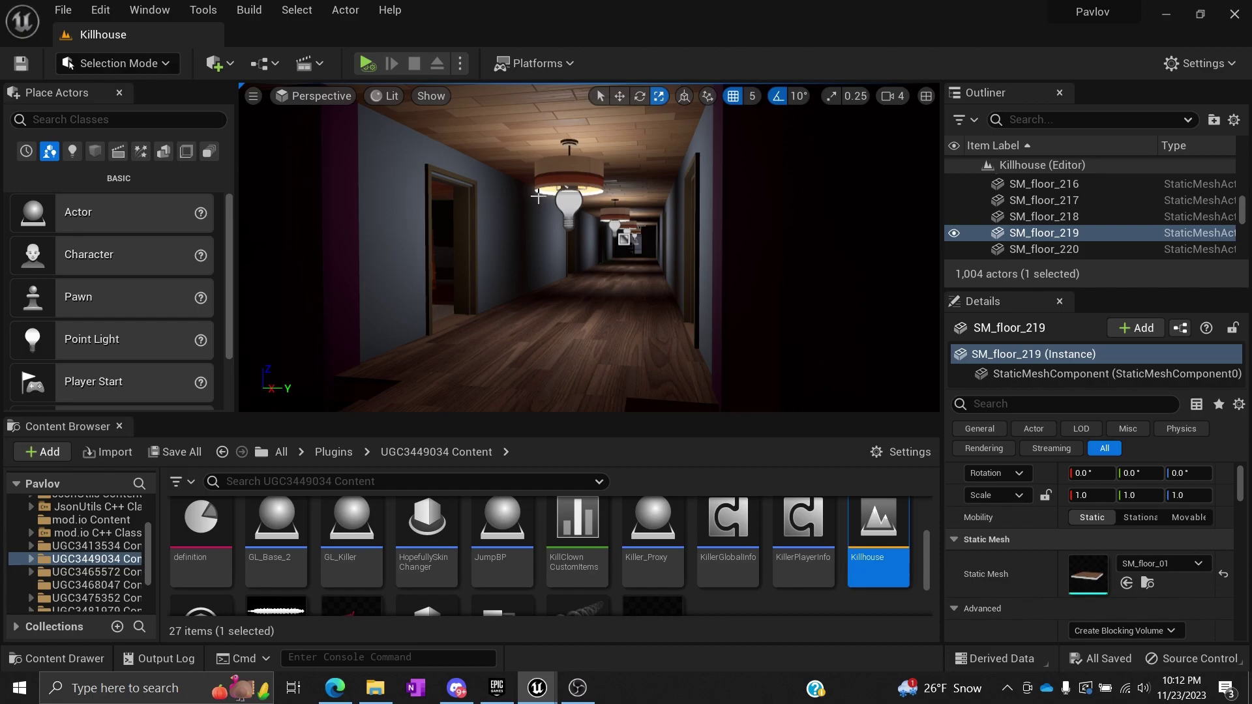
pyautogui.moveTo(538, 196); pyautogui.dragTo(574, 204, button='right')
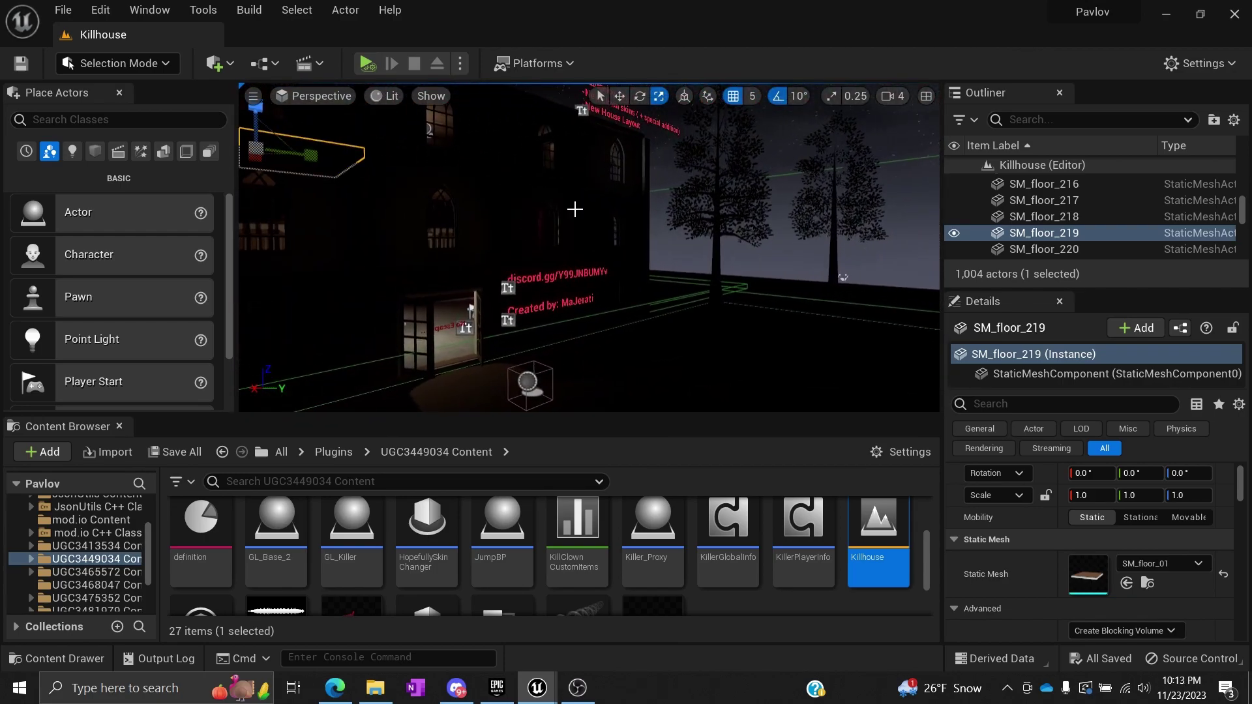
pyautogui.click(802, 268)
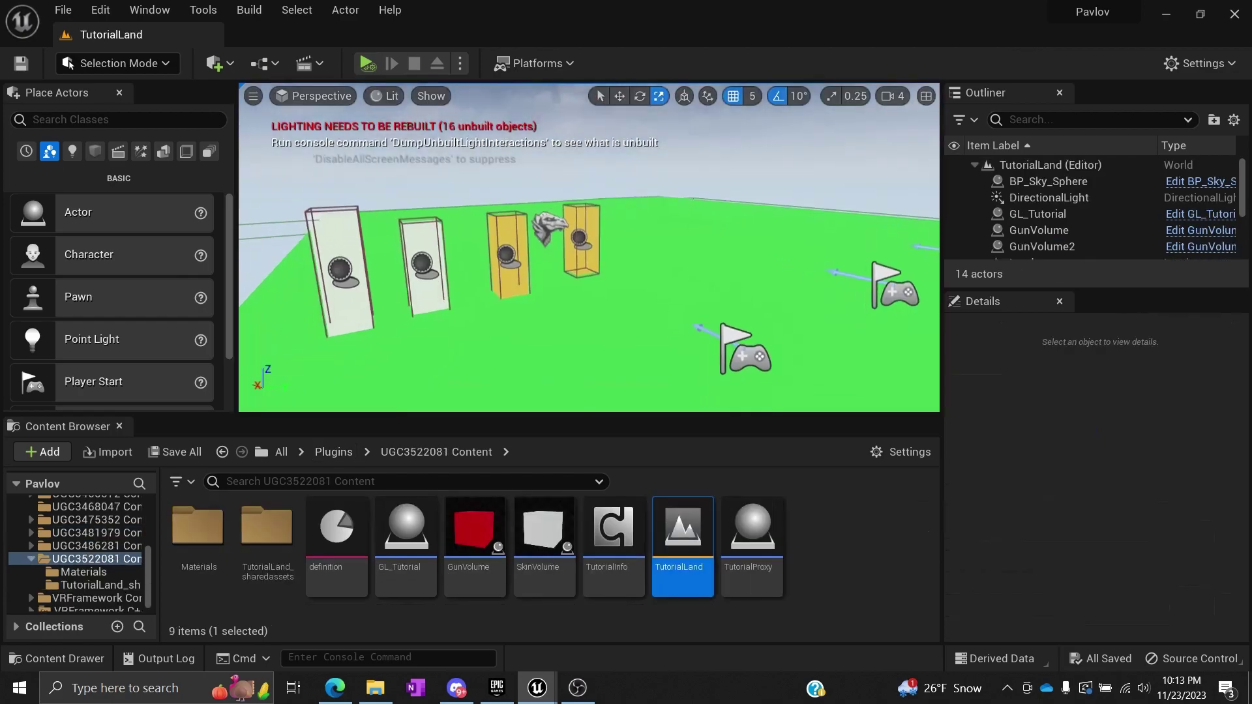
# Run Build All Levels on TutorialLand to rebuild its lighting
pyautogui.moveTo(634, 319); pyautogui.dragTo(634, 319, button='right')
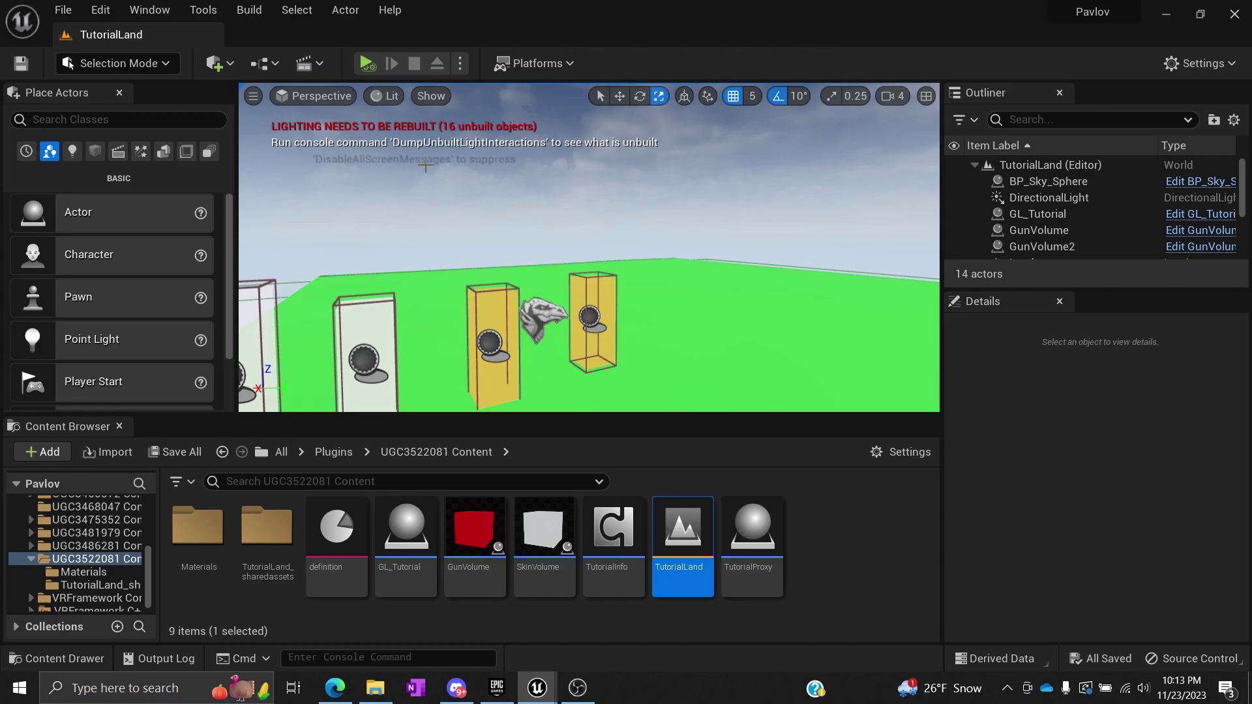
pyautogui.click(249, 9)
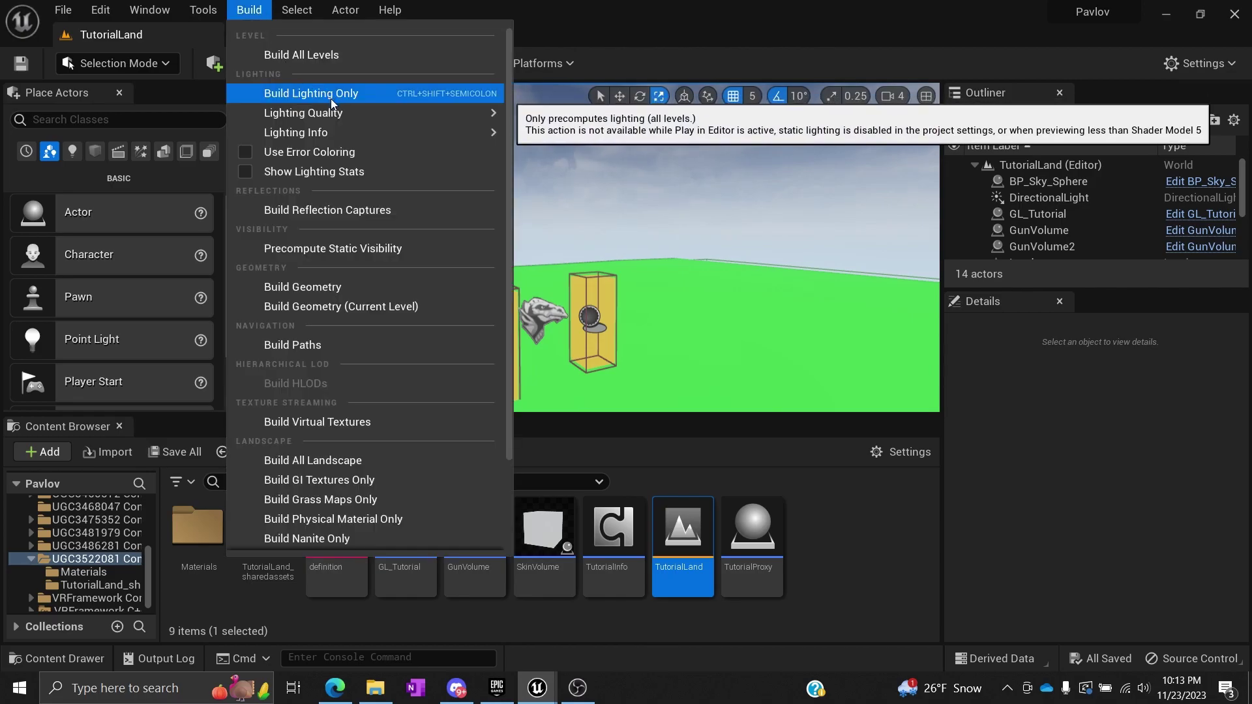
pyautogui.click(288, 58)
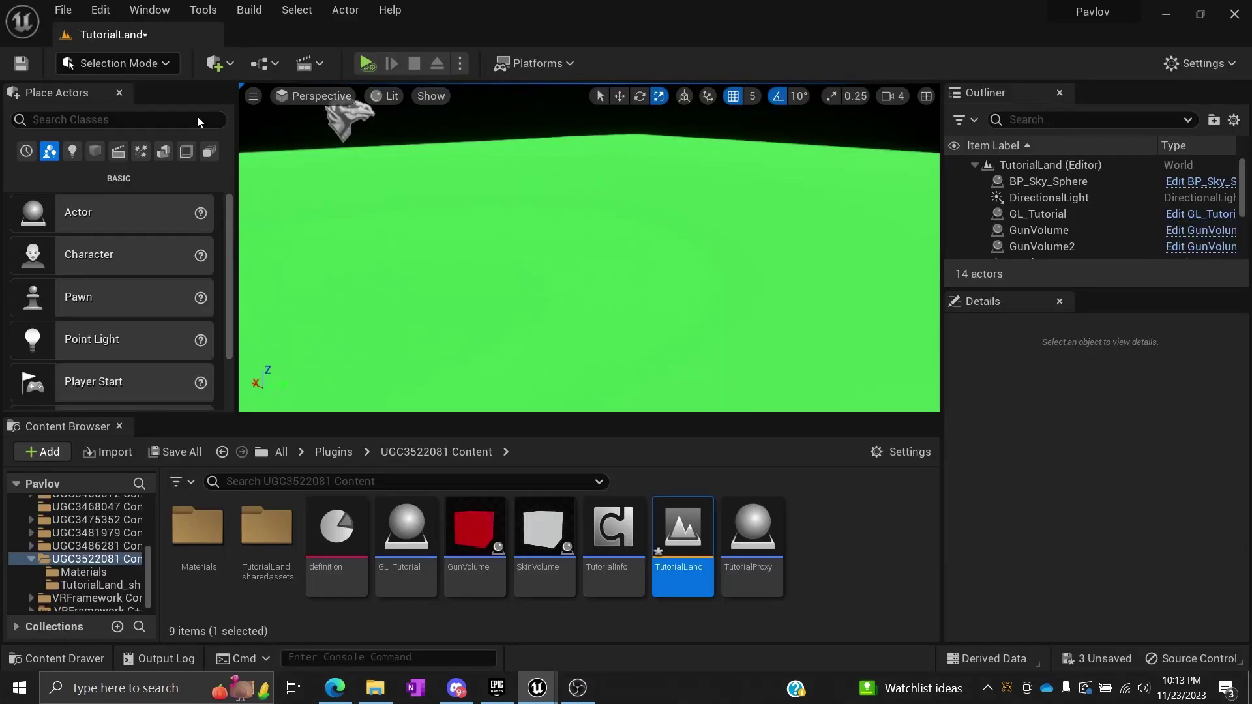
# Search the placeable actors for "sphere" and add a Sphere Reflection Capture above the green landscape
pyautogui.click(129, 119)
pyautogui.write('sp')
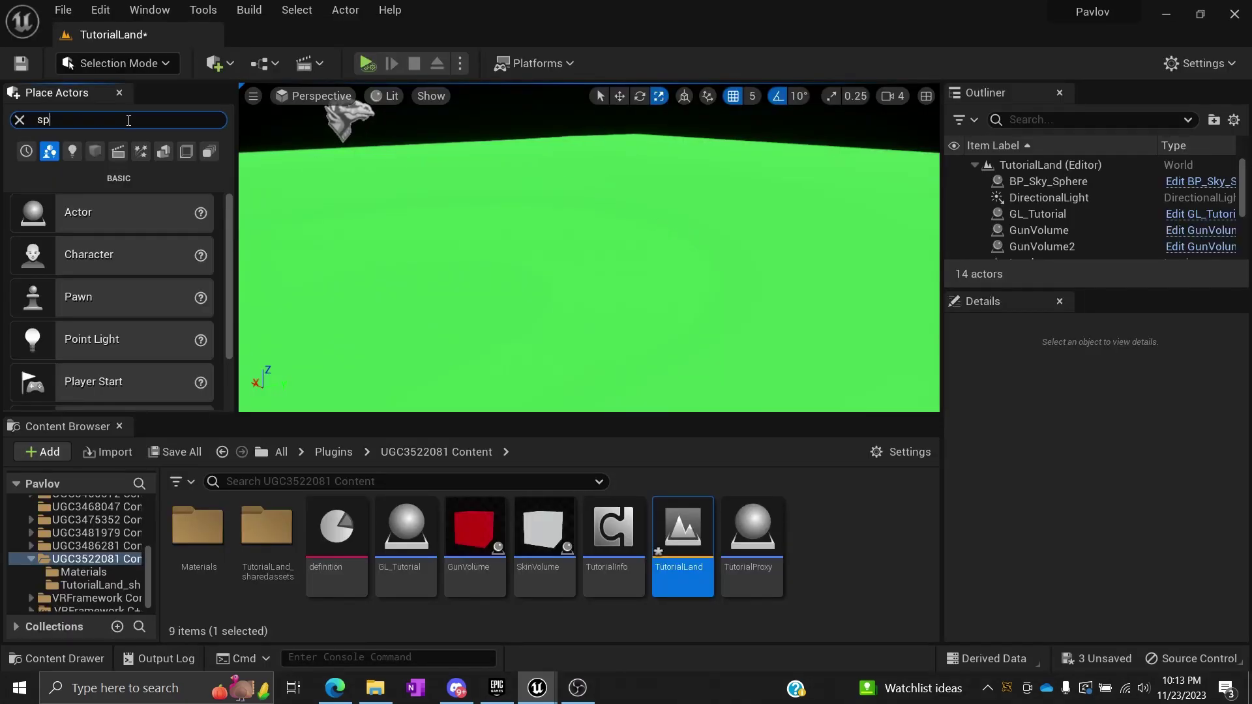
pyautogui.write('here')
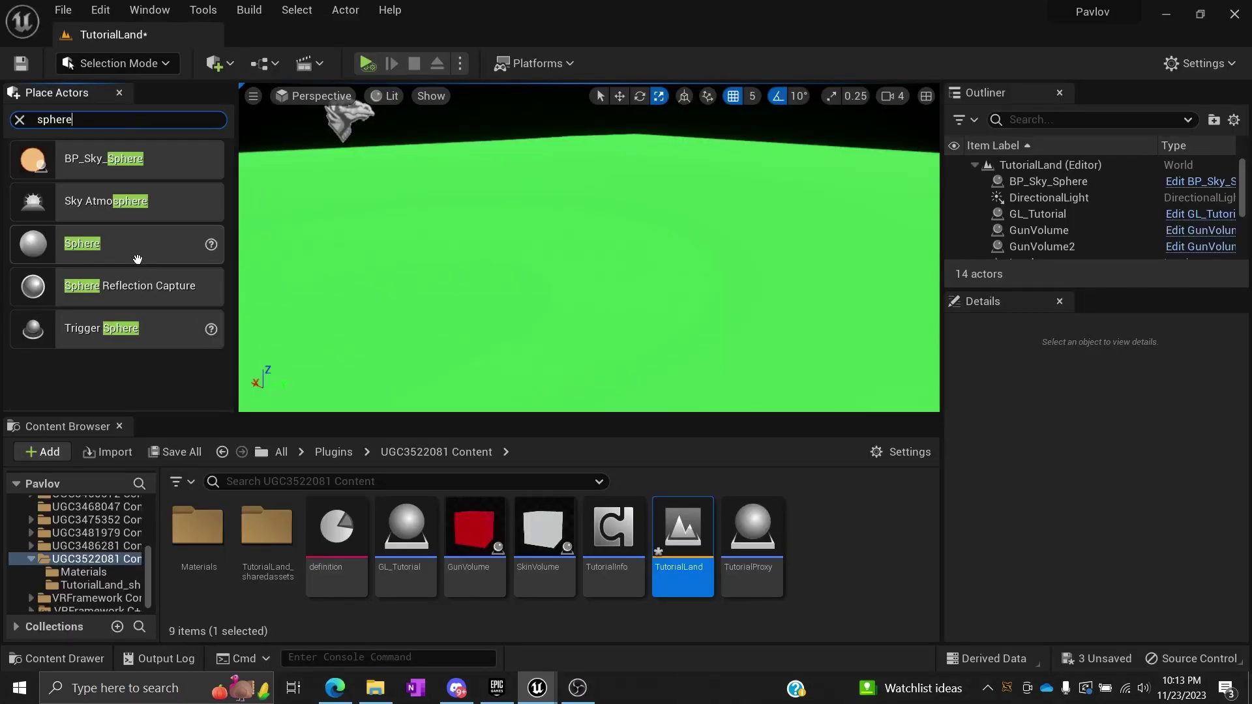
pyautogui.moveTo(137, 285); pyautogui.dragTo(574, 172)
pyautogui.scroll(-10, 580, 198)
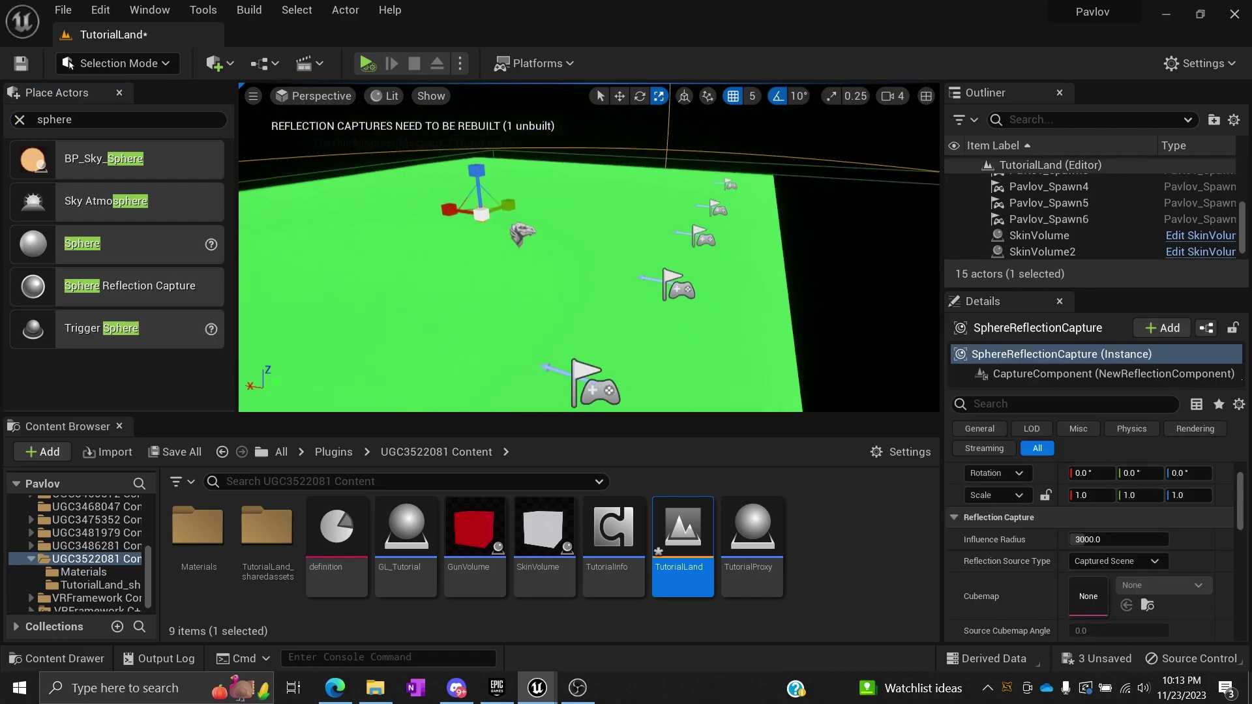
# Move the Sphere Reflection Capture toward the middle of the green landscape
pyautogui.moveTo(579, 197); pyautogui.dragTo(606, 215, button='right')
pyautogui.press('w')
pyautogui.moveTo(606, 215); pyautogui.dragTo(562, 218)
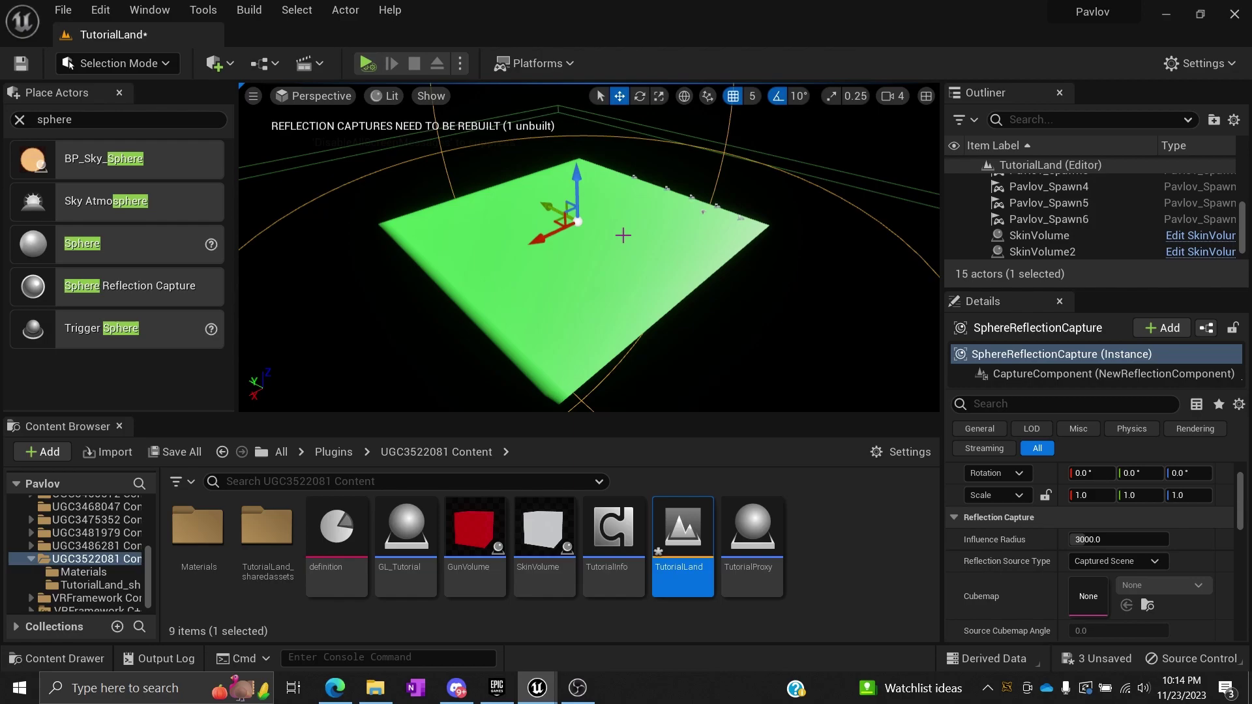
pyautogui.scroll(5, 623, 235)
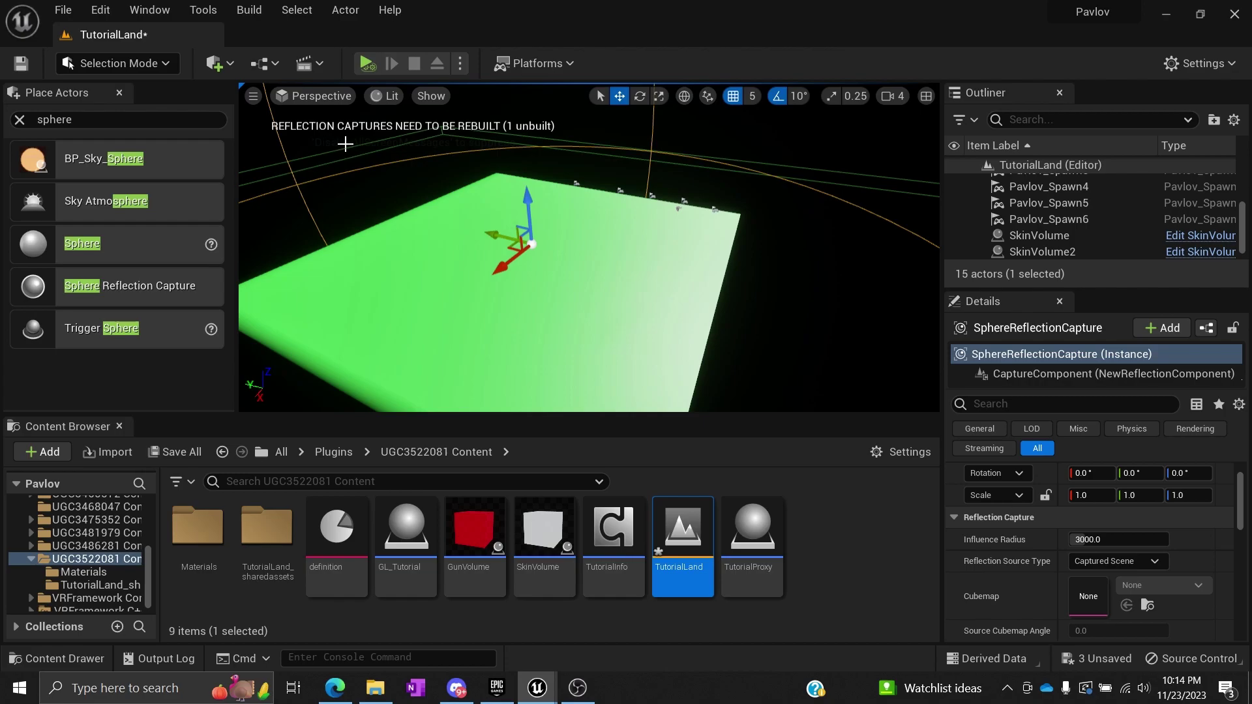
# Check the reflection capture's placement, and build all levels again with it included
pyautogui.click(361, 176)
pyautogui.click(249, 10)
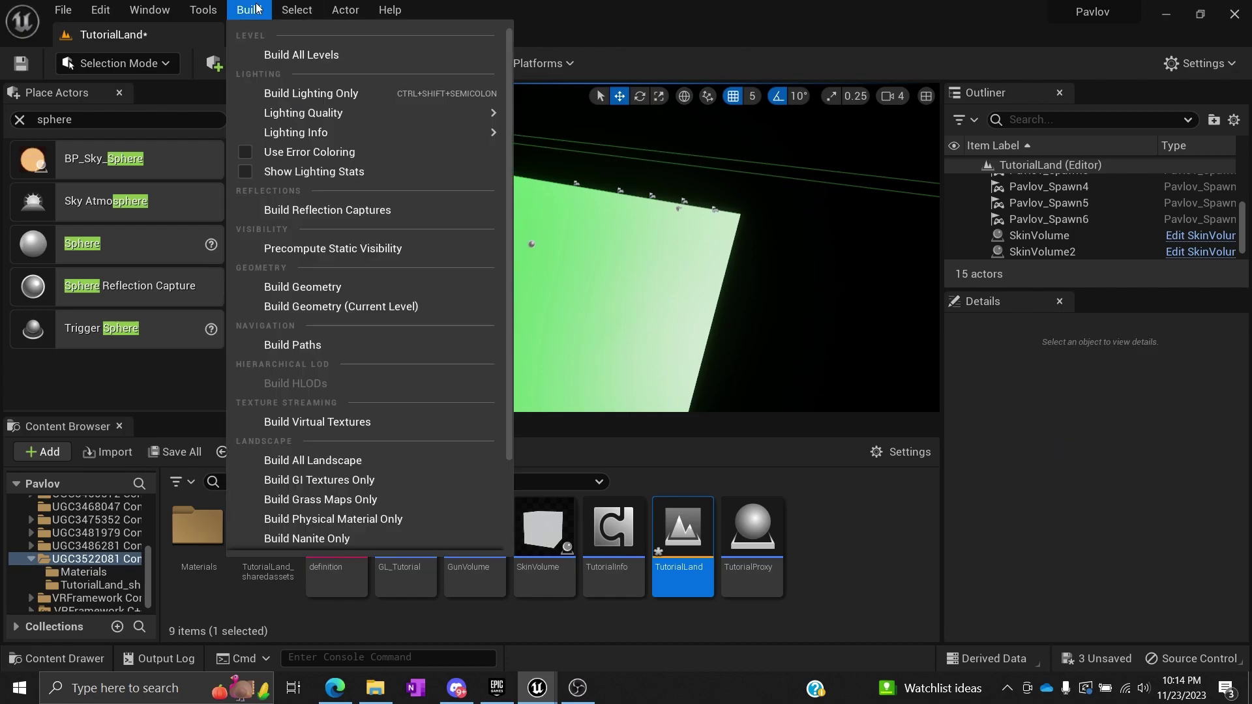
pyautogui.click(545, 239)
pyautogui.click(532, 244)
pyautogui.press('f')
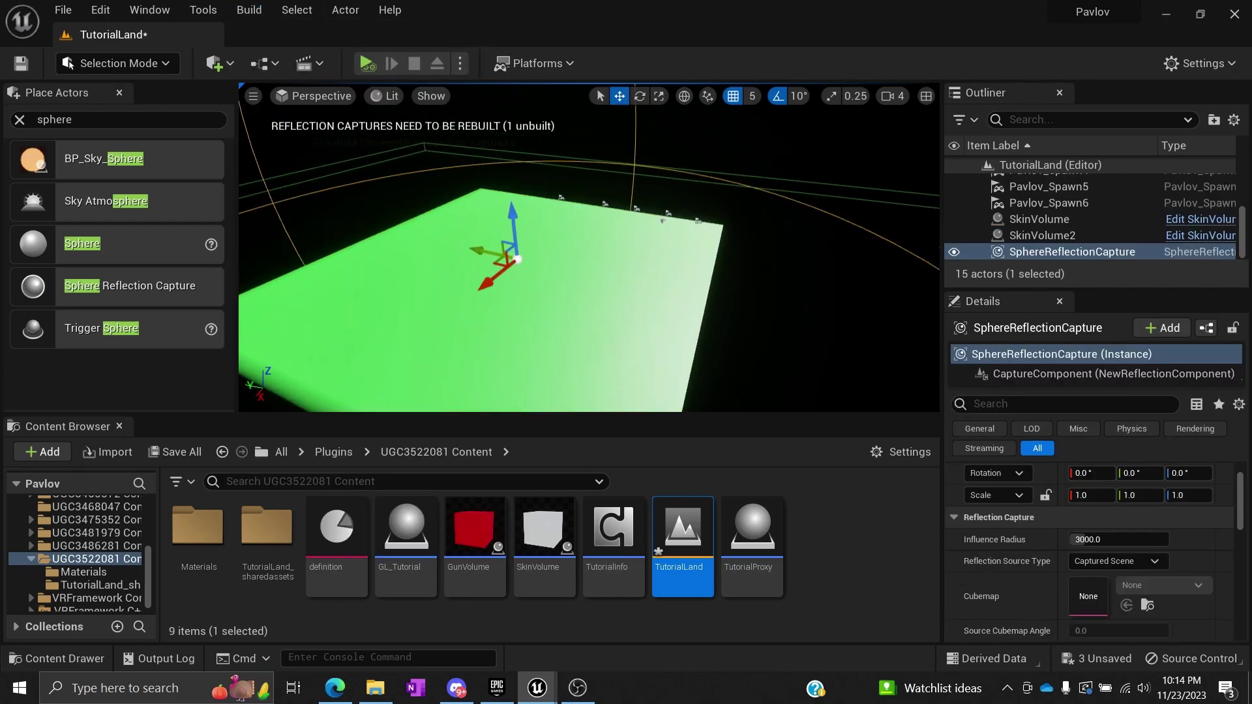
pyautogui.moveTo(532, 244); pyautogui.dragTo(598, 260, button='right')
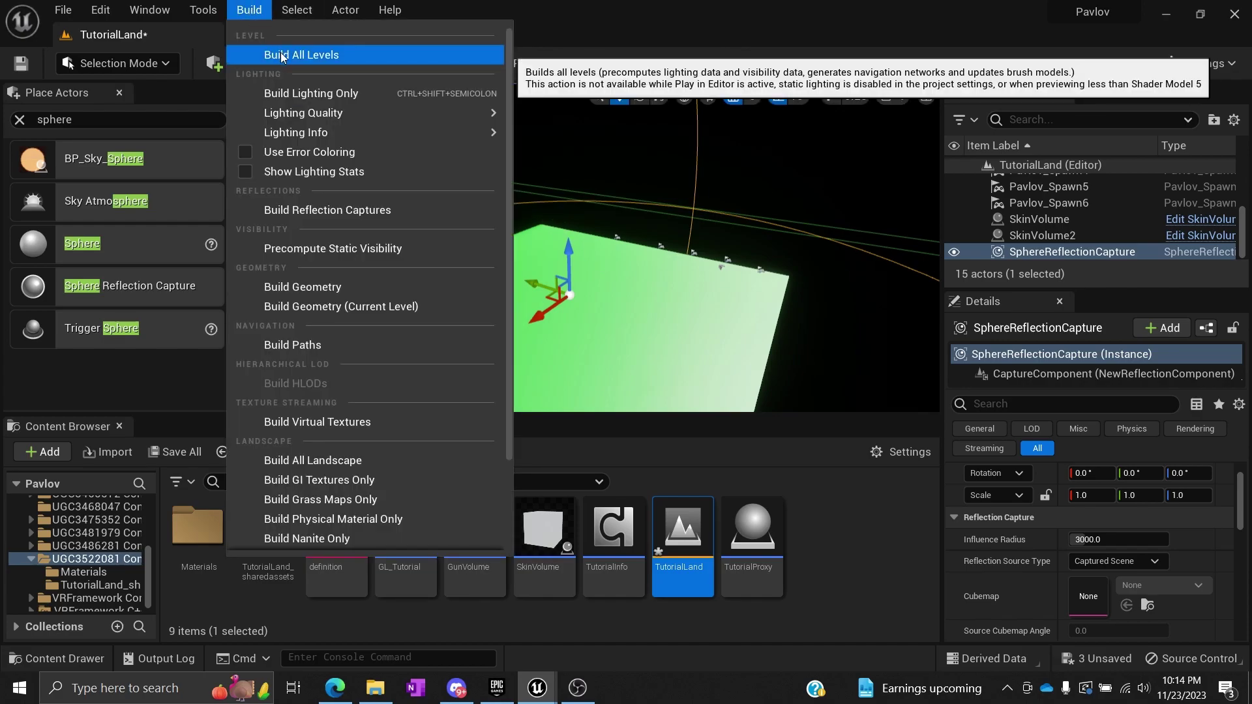
pyautogui.click(281, 56)
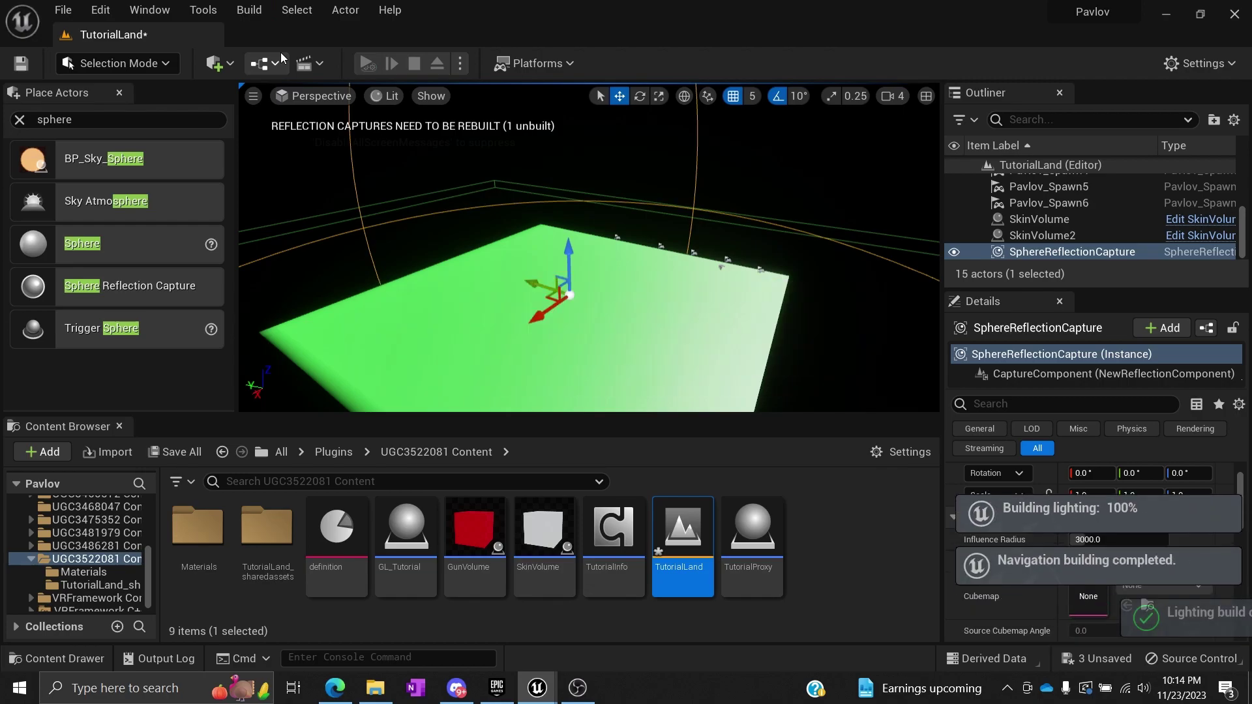
# Save the Landscape, TutorialLand and TutorialLand_BuiltData assets, and clear the actor search
pyautogui.press('f')
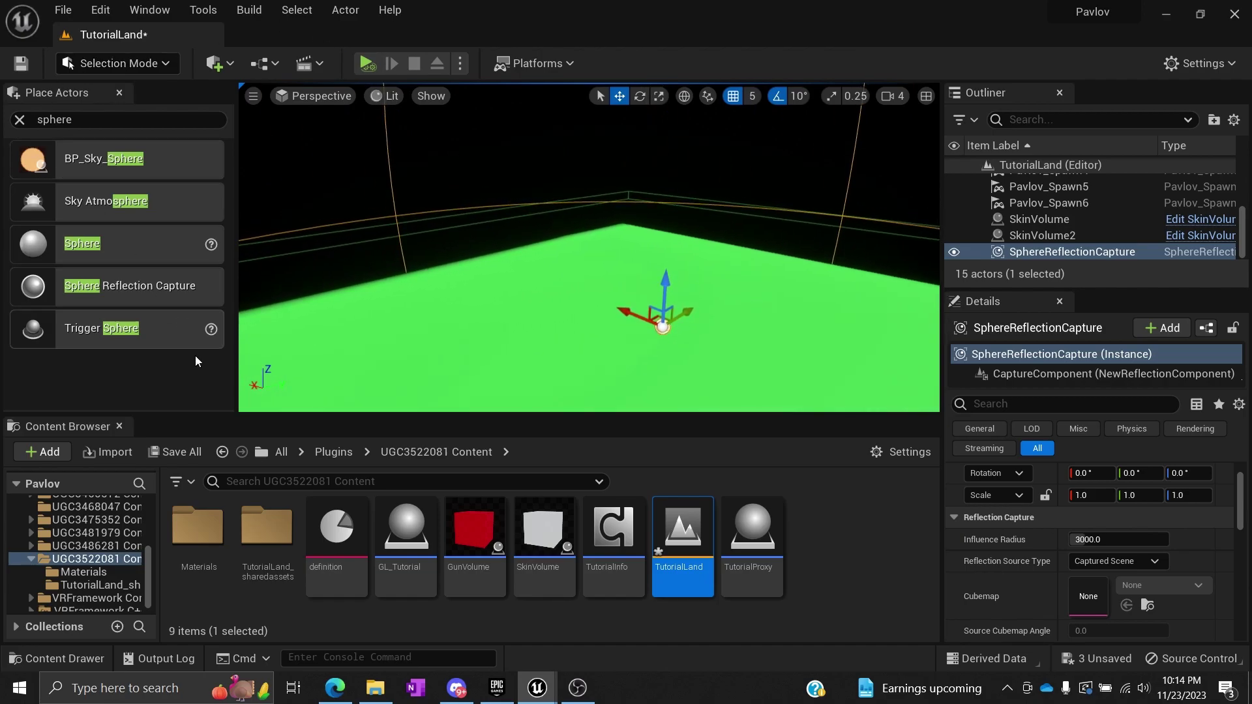
pyautogui.click(175, 453)
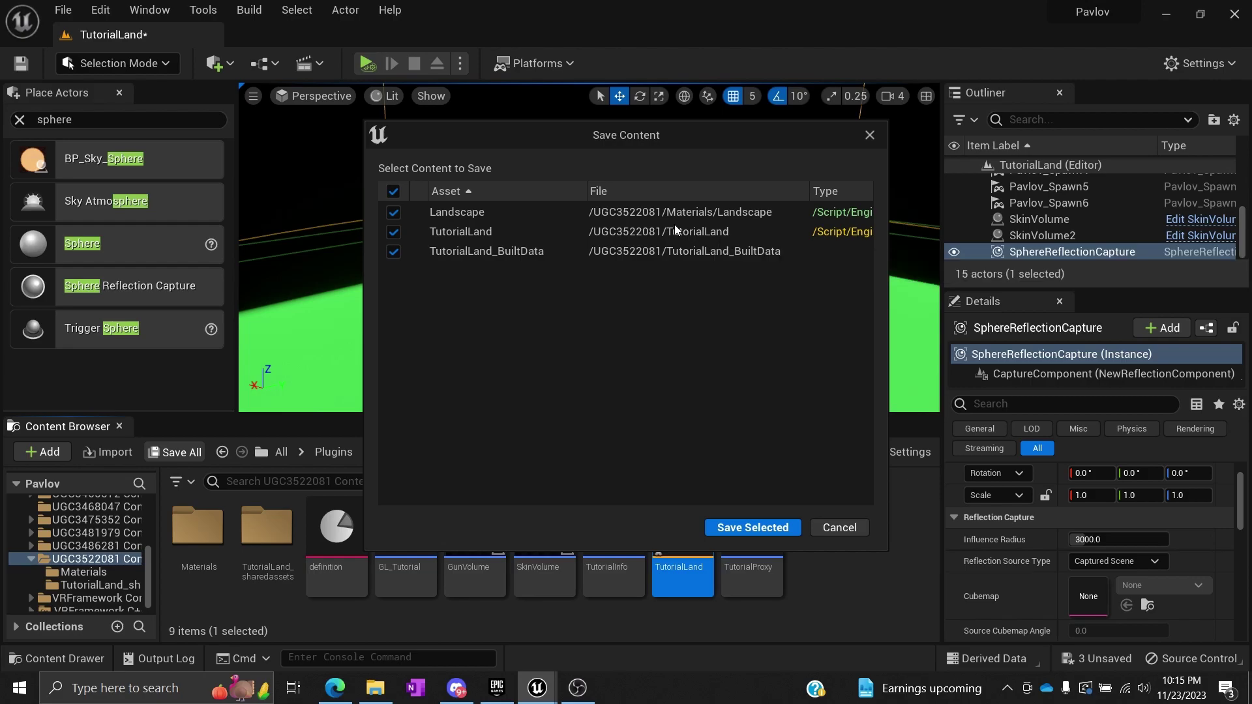
pyautogui.click(753, 527)
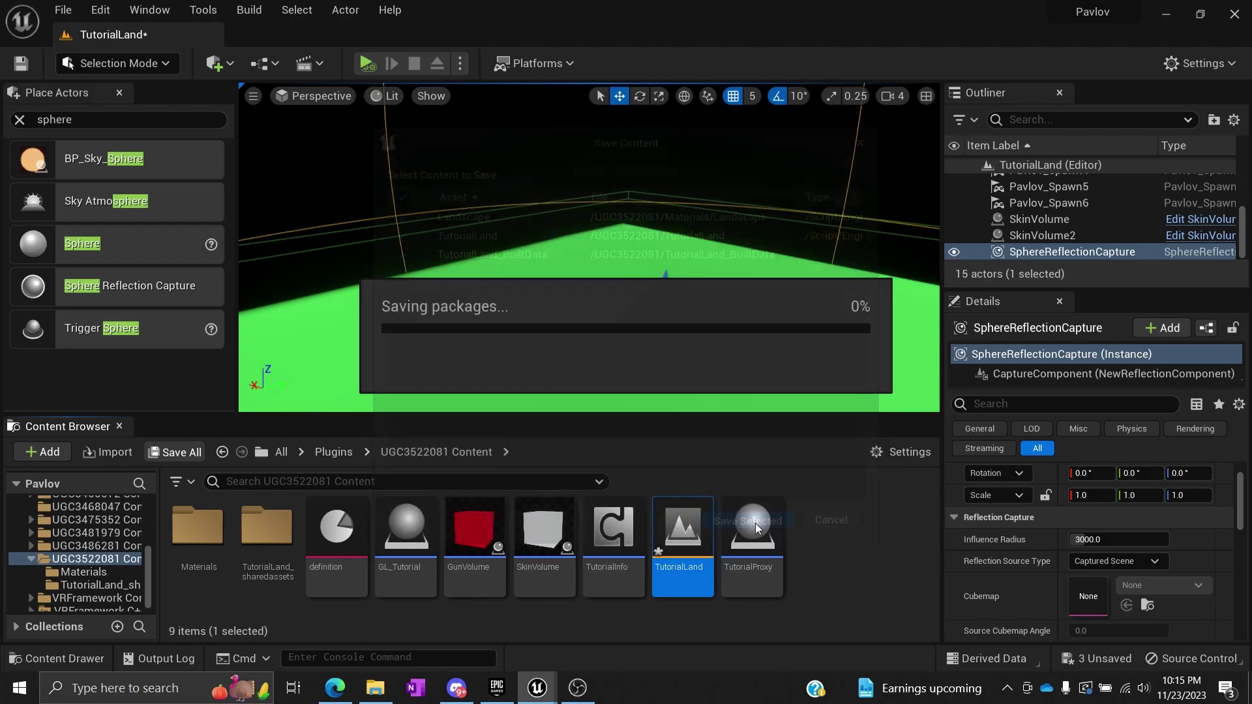
pyautogui.moveTo(517, 313)
pyautogui.mouseDown(button='right')
pyautogui.moveTo(507, 268)
pyautogui.moveTo(511, 297)
pyautogui.mouseUp(button='right')
pyautogui.click(18, 119)
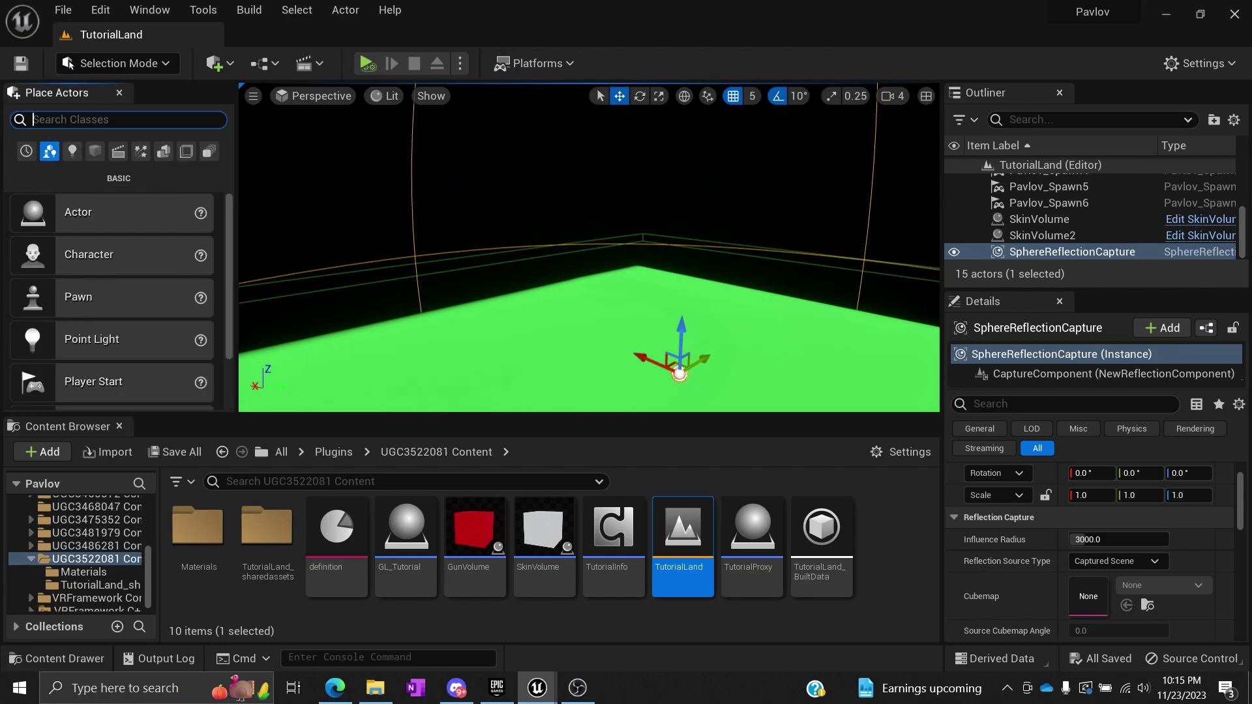
# Refresh the material of the BP_Sky_Sphere actor and save the TutorialLand level
pyautogui.click(469, 179)
pyautogui.moveTo(480, 184); pyautogui.dragTo(481, 190, button='right')
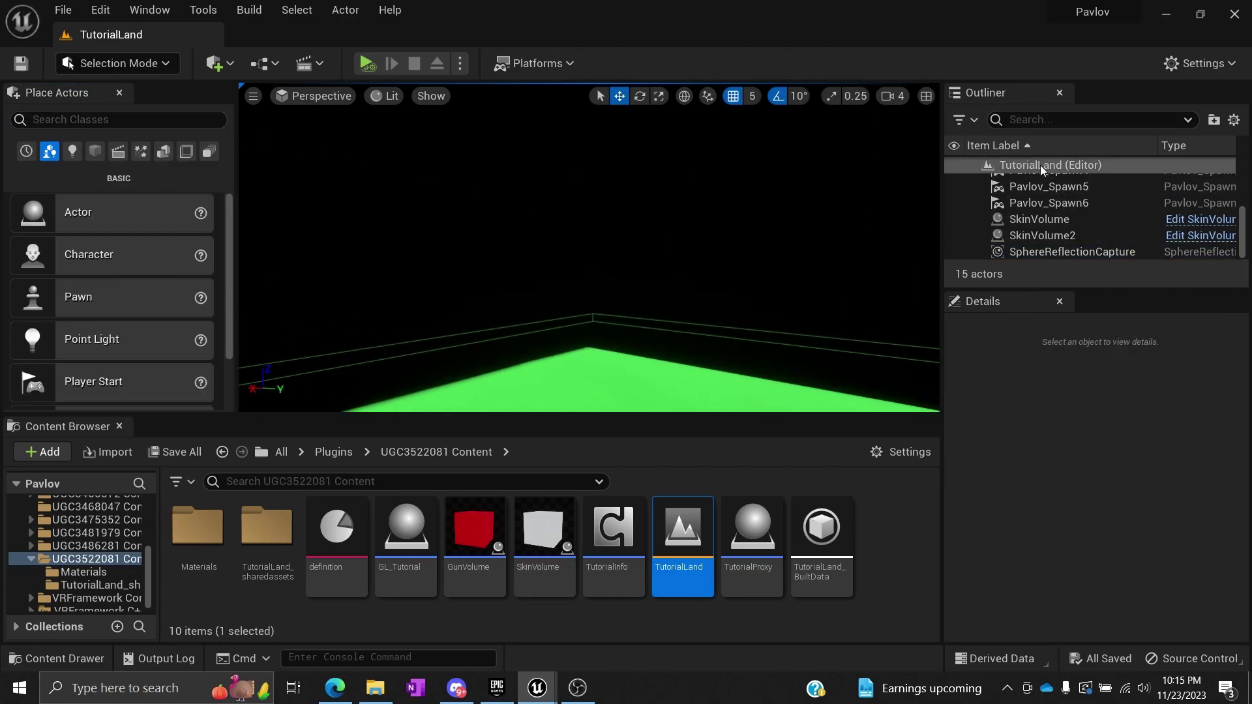
pyautogui.scroll(5, 1020, 247)
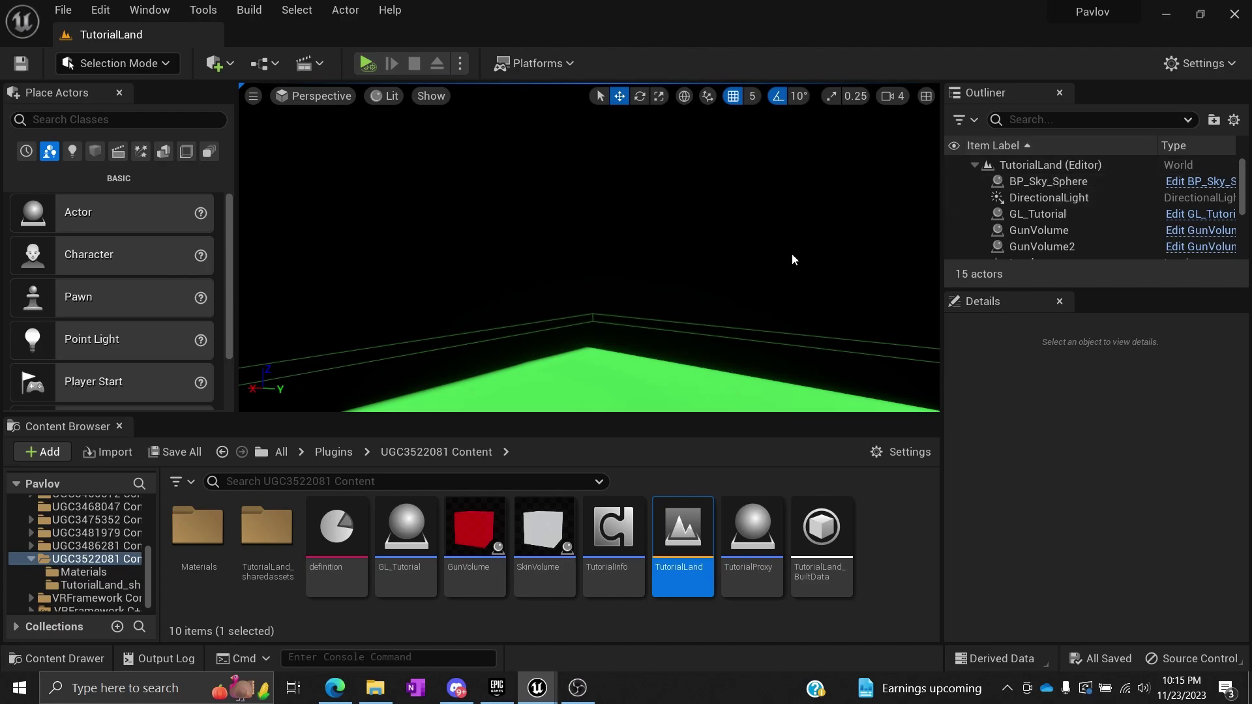
pyautogui.moveTo(777, 265); pyautogui.dragTo(777, 266, button='right')
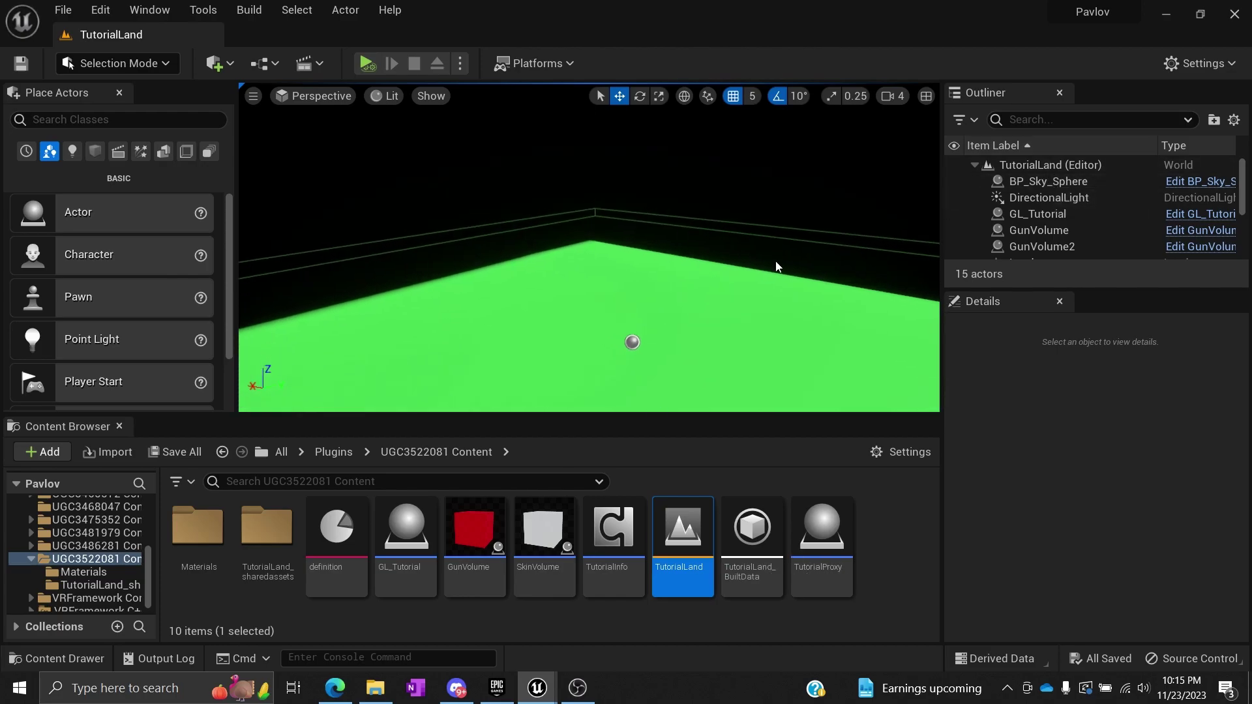
pyautogui.click(1041, 186)
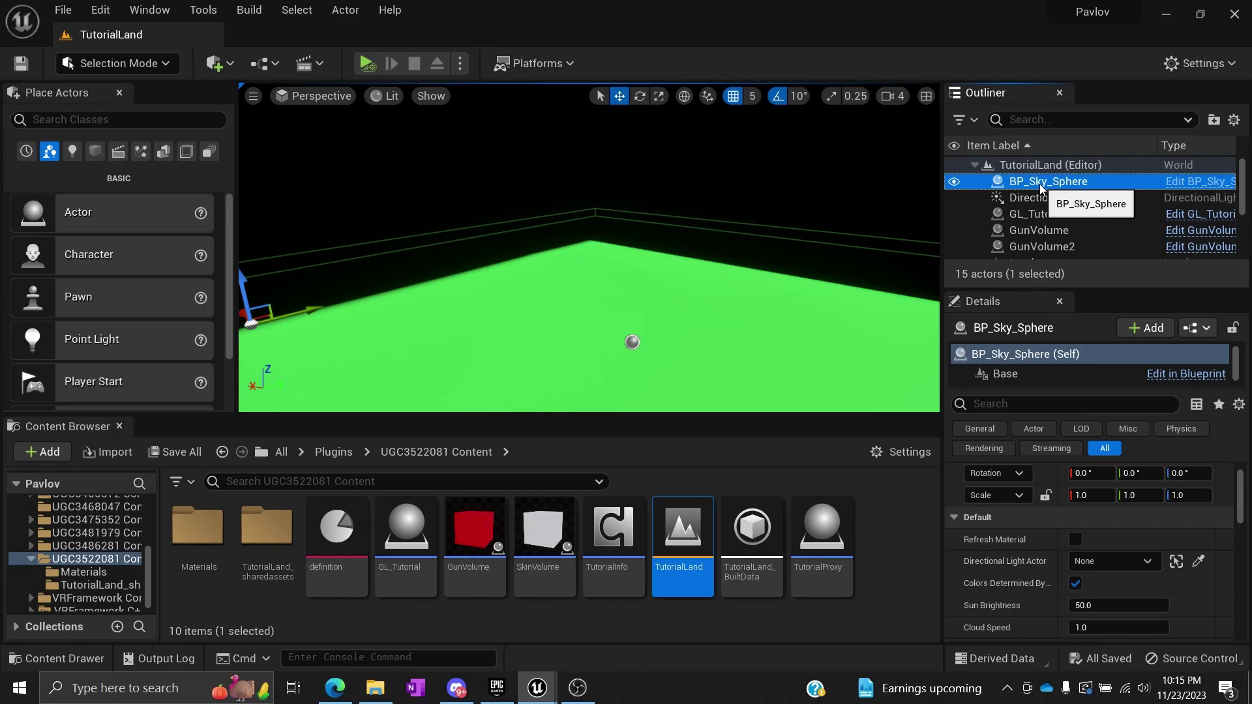
pyautogui.doubleClick(1041, 184)
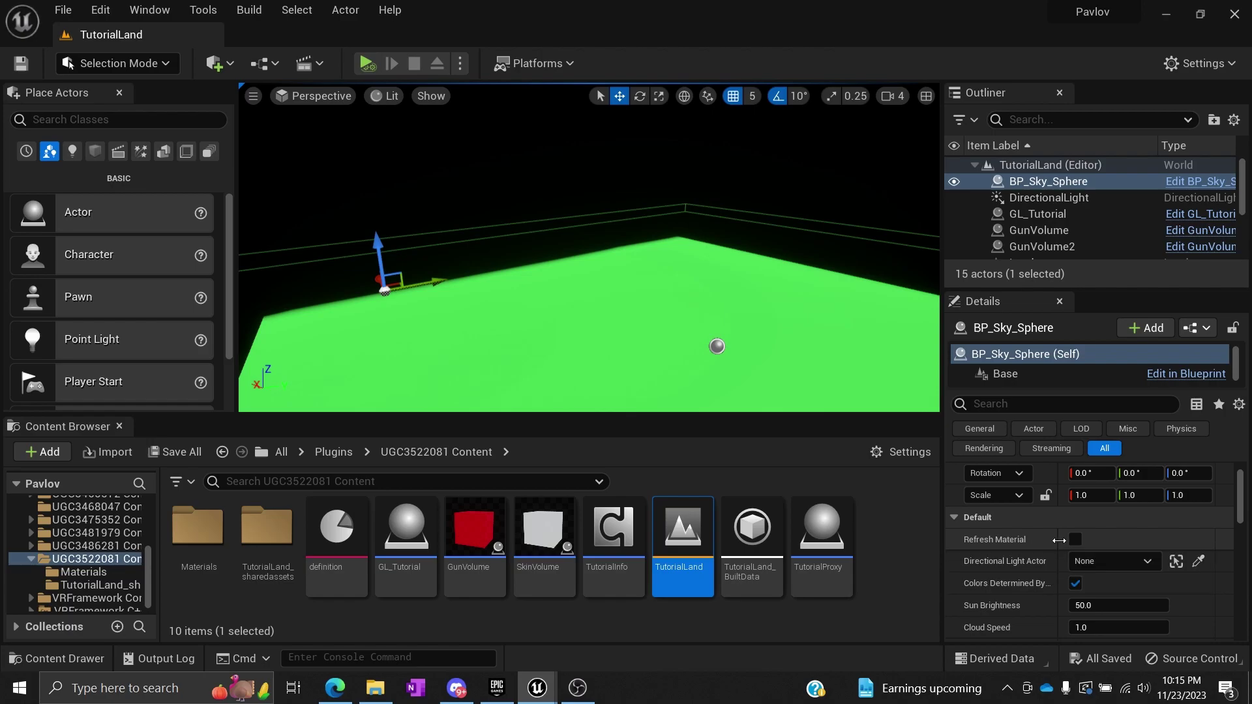
pyautogui.click(1075, 539)
pyautogui.click(788, 215)
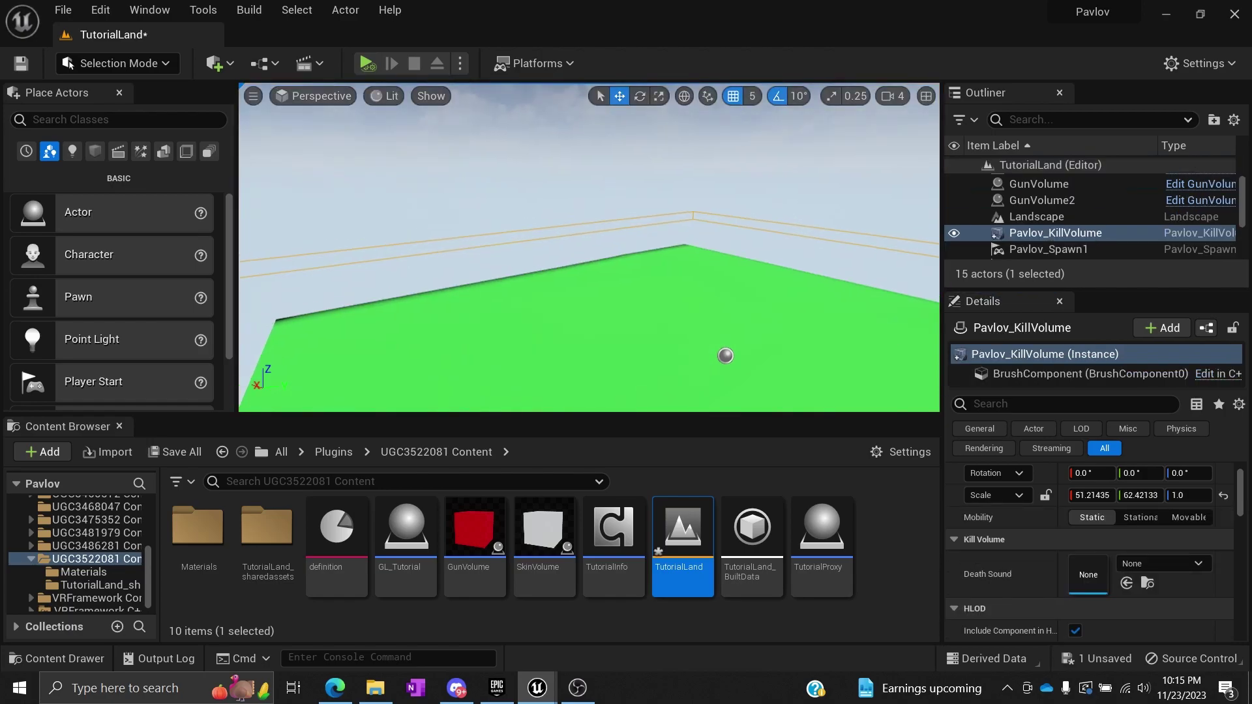
pyautogui.moveTo(787, 204); pyautogui.dragTo(787, 130, button='right')
pyautogui.hotkey('ctrl', 's')
pyautogui.moveTo(690, 194)
pyautogui.mouseDown(button='right')
pyautogui.moveTo(730, 261)
pyautogui.moveTo(685, 326)
pyautogui.moveTo(633, 281)
pyautogui.moveTo(476, 255)
pyautogui.moveTo(515, 238)
pyautogui.moveTo(620, 280)
pyautogui.moveTo(701, 273)
pyautogui.moveTo(694, 201)
pyautogui.mouseUp(button='right')
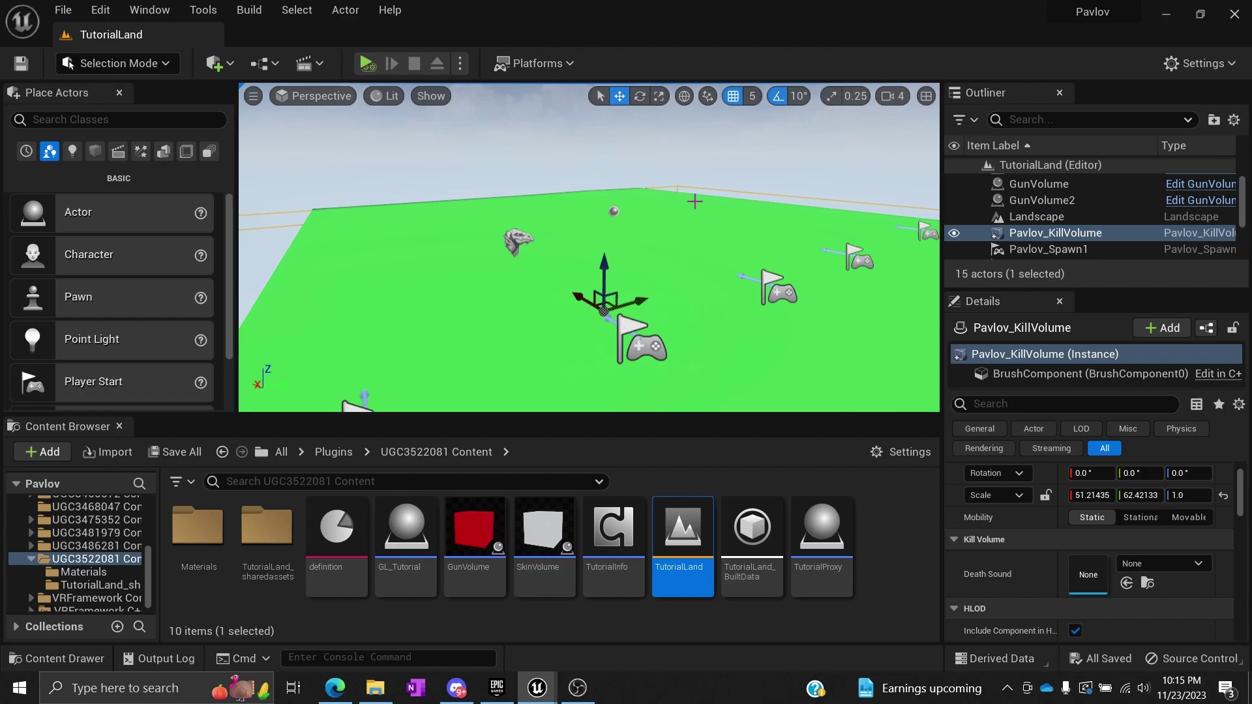
# Find the GunVolume actor in the level and focus the view on it
pyautogui.scroll(-2, 1032, 218)
pyautogui.scroll(4, 1031, 218)
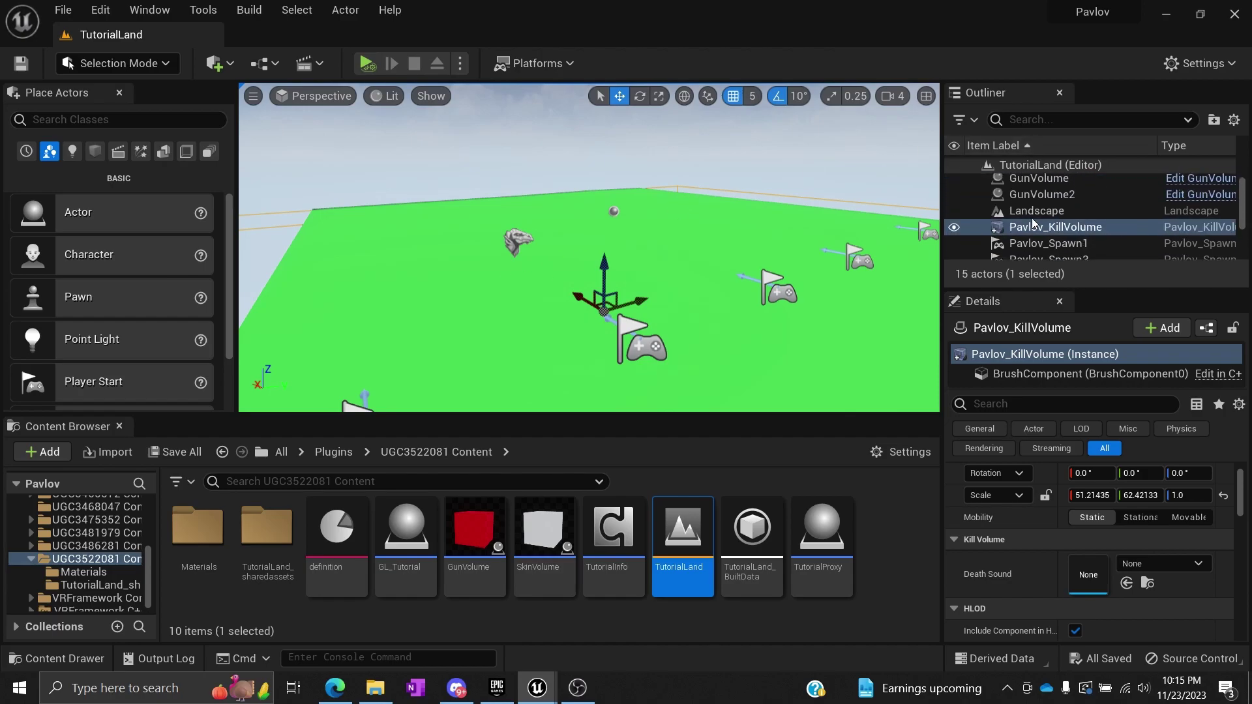
pyautogui.scroll(-2, 1031, 218)
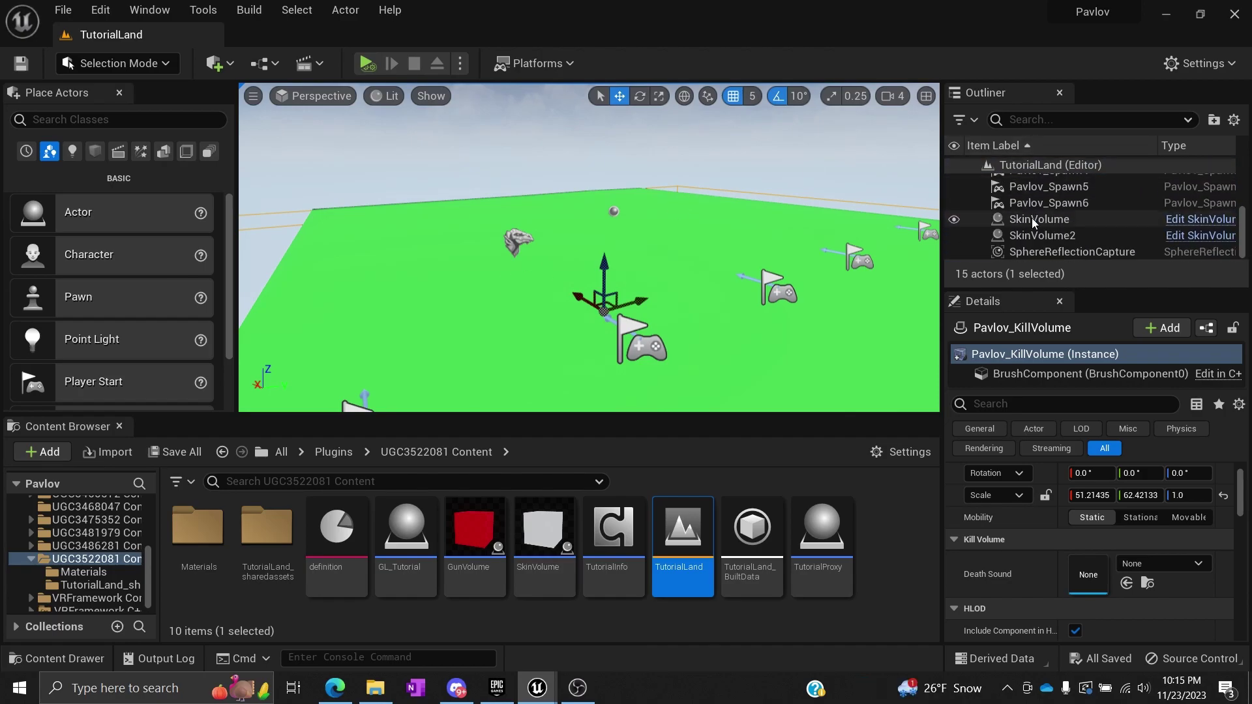
pyautogui.scroll(2, 1031, 218)
pyautogui.click(1038, 229)
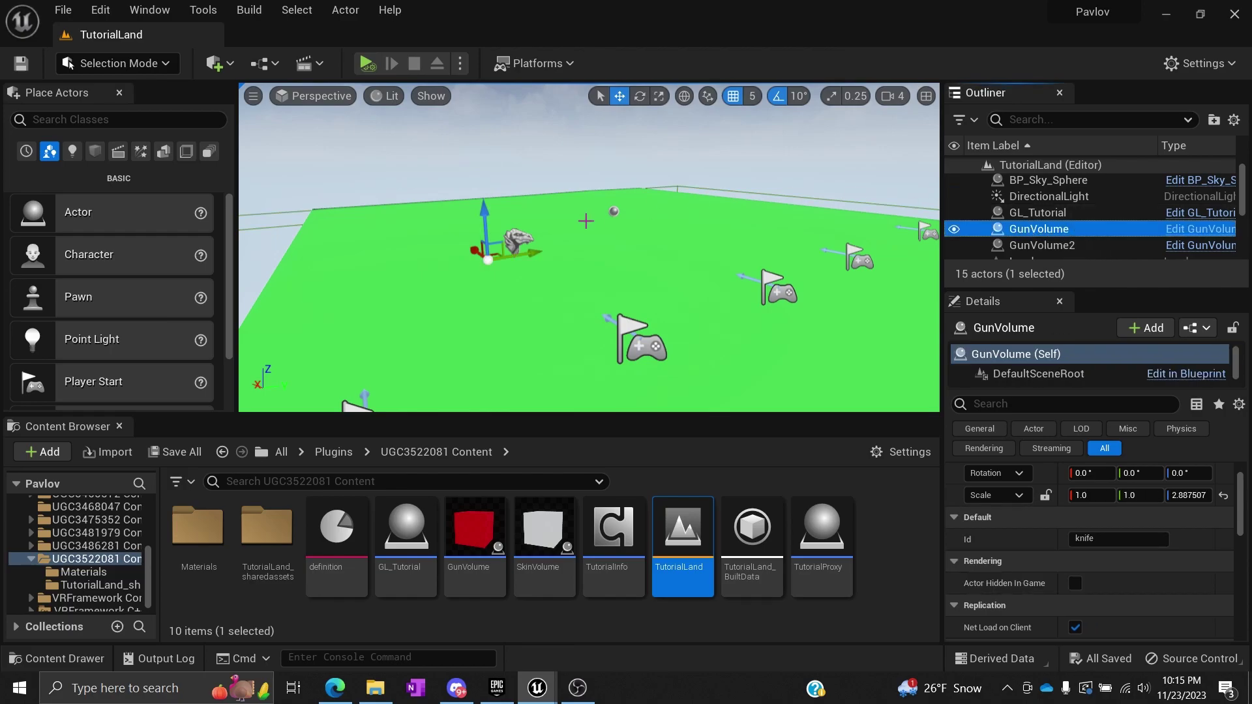
pyautogui.press('f')
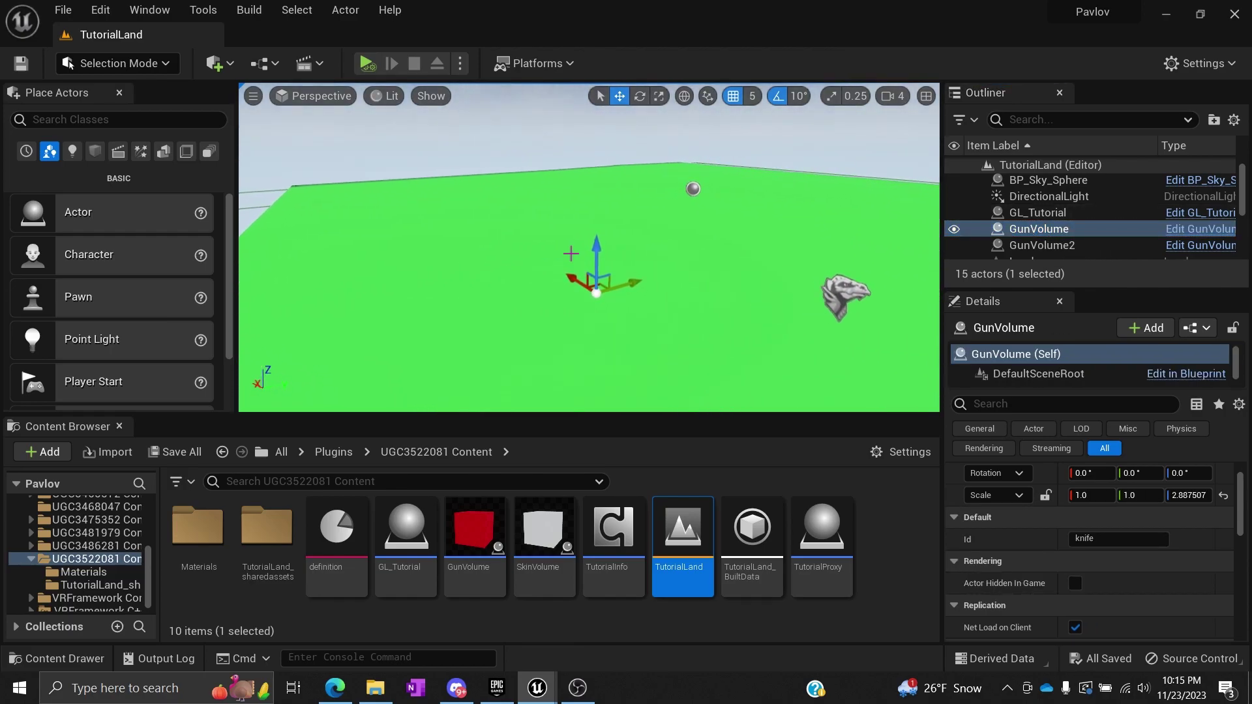
# Nudge the GunVolume, undo the move, and save the level
pyautogui.click(631, 281)
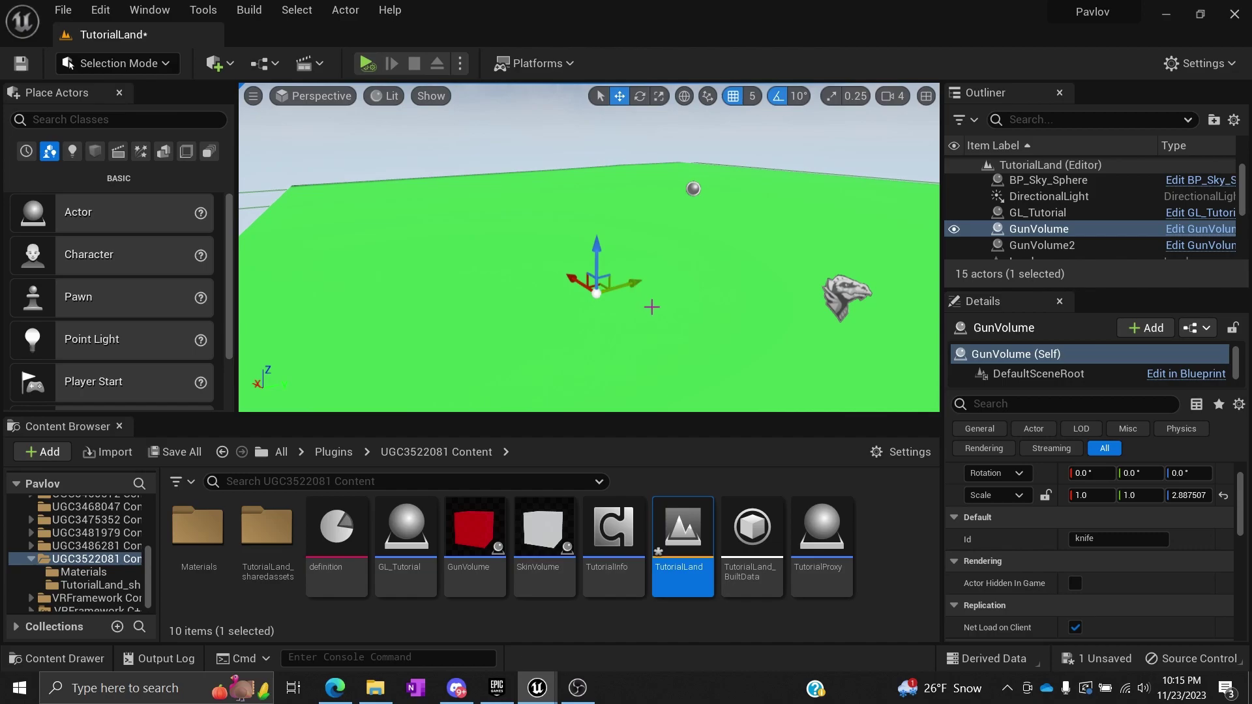
pyautogui.click(654, 309)
pyautogui.hotkey('ctrl', 'z')
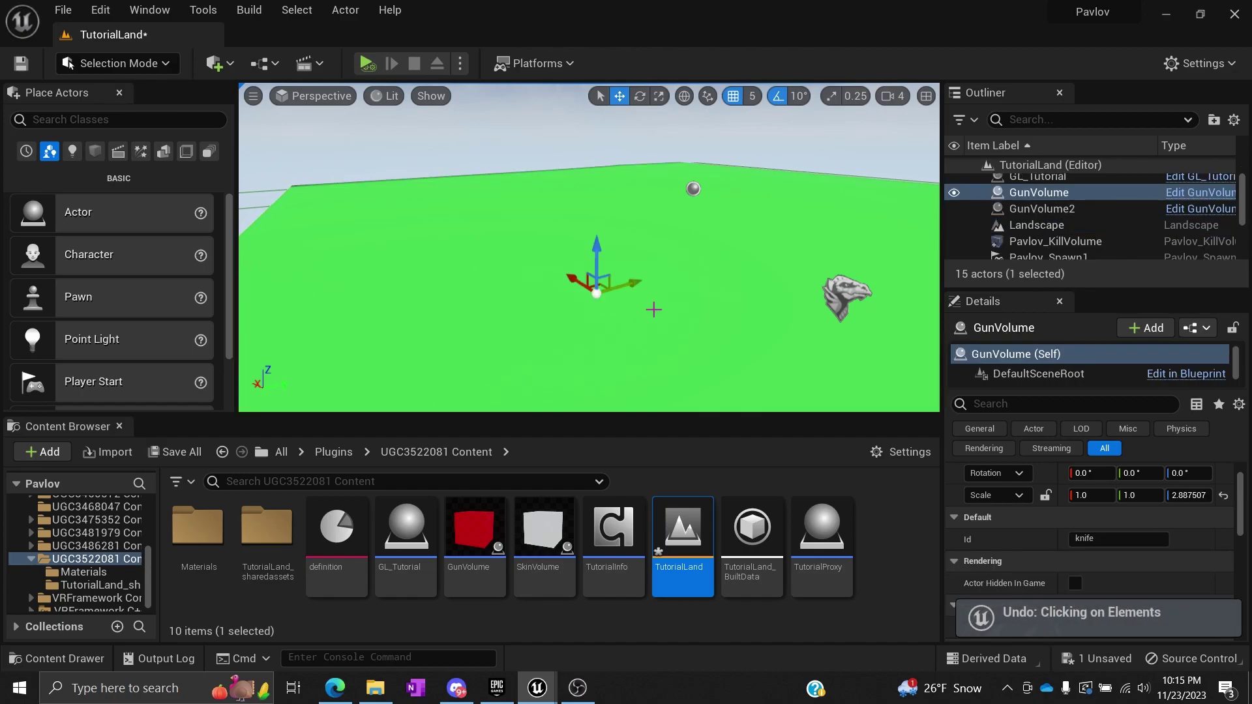
pyautogui.hotkey('ctrl', 'z')
pyautogui.click(654, 309)
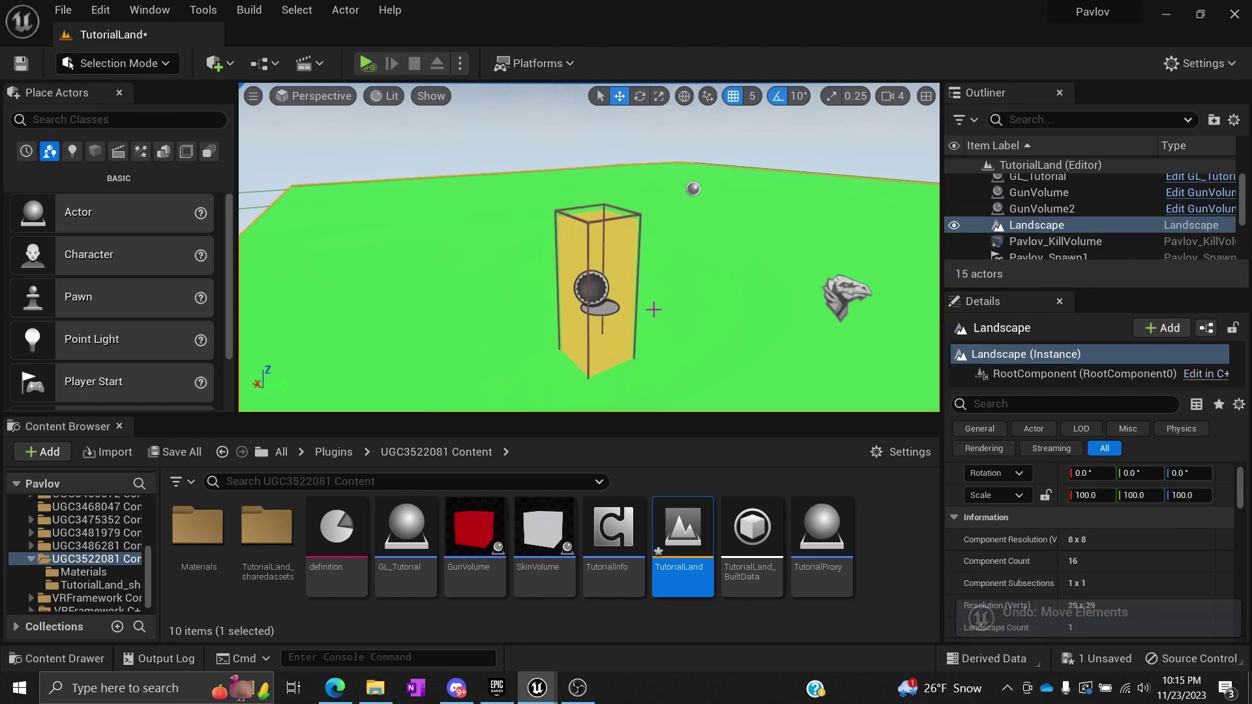
pyautogui.moveTo(654, 309)
pyautogui.mouseDown(button='right')
pyautogui.moveTo(678, 308)
pyautogui.moveTo(629, 301)
pyautogui.moveTo(620, 287)
pyautogui.moveTo(642, 277)
pyautogui.moveTo(633, 286)
pyautogui.moveTo(654, 309)
pyautogui.mouseUp(button='right')
pyautogui.hotkey('ctrl', 's')
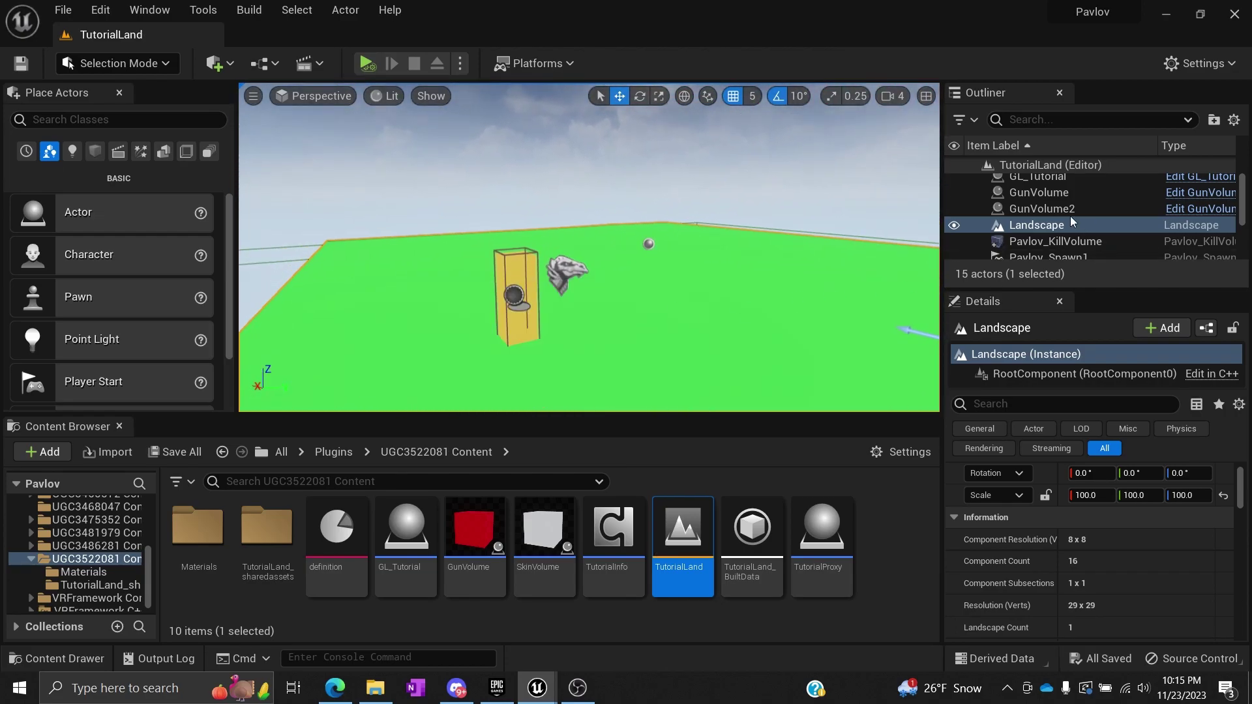
# Switch Actor Hidden In Game on and back off for the GunVolume
pyautogui.click(1048, 193)
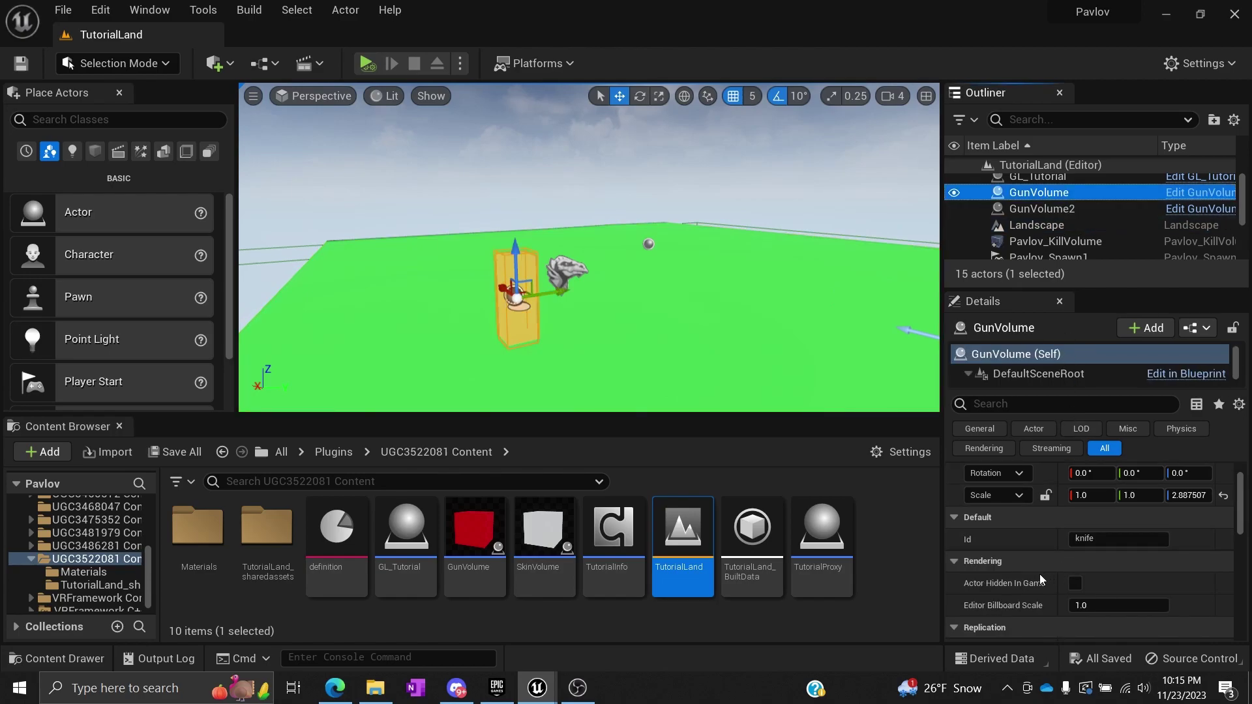
pyautogui.scroll(2, 1036, 196)
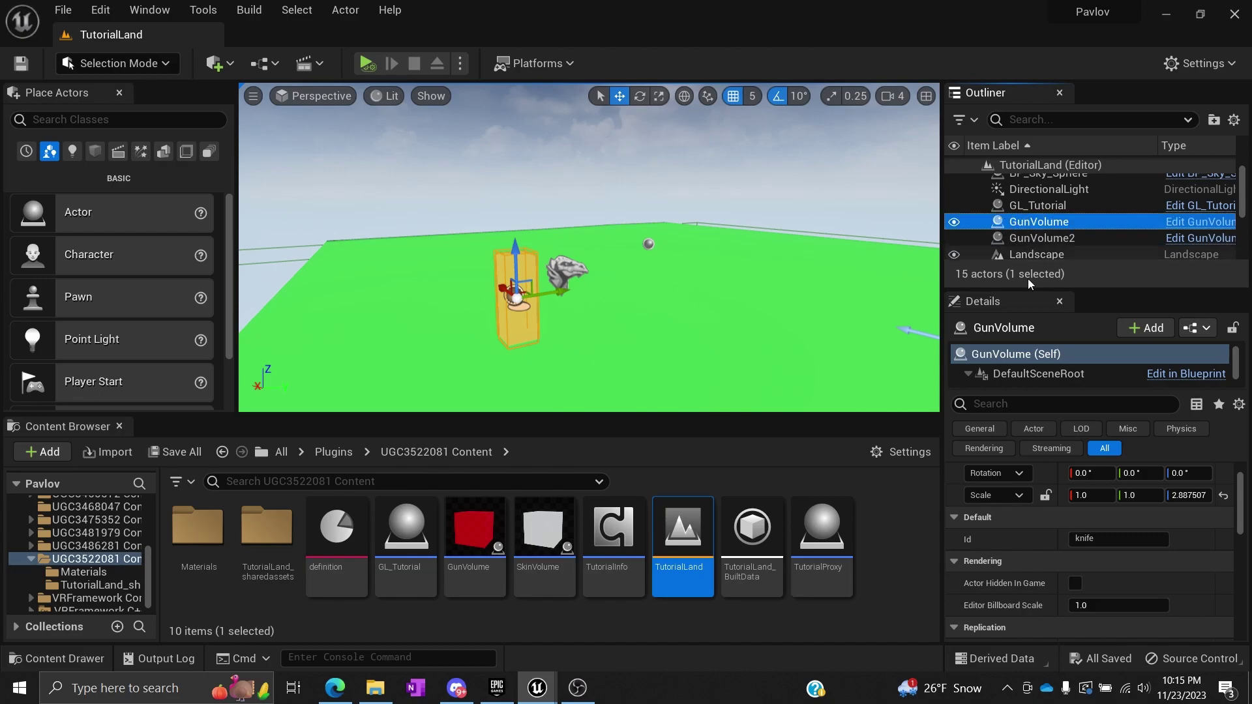
pyautogui.click(1074, 584)
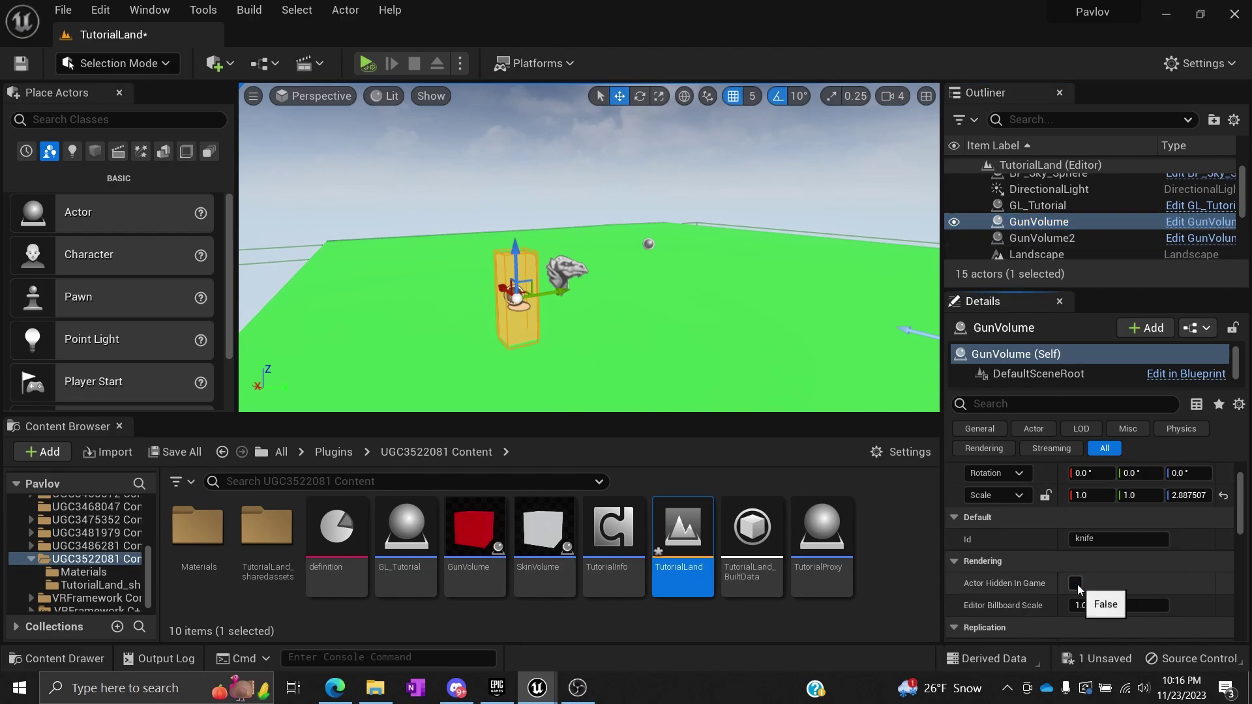
pyautogui.click(1075, 584)
pyautogui.scroll(-2, 1016, 564)
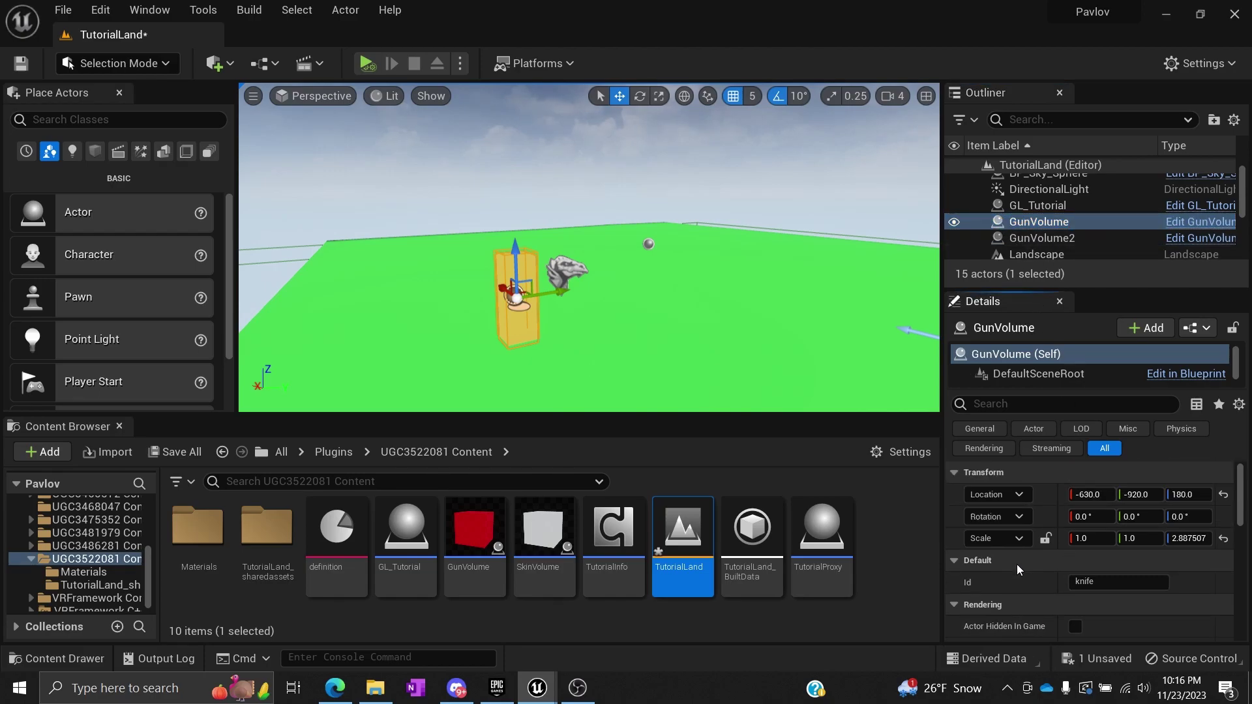
# Switch Actor Hidden In Game on and back off for GunVolume2, and inspect both gun volumes up close
pyautogui.click(1056, 239)
pyautogui.click(1074, 525)
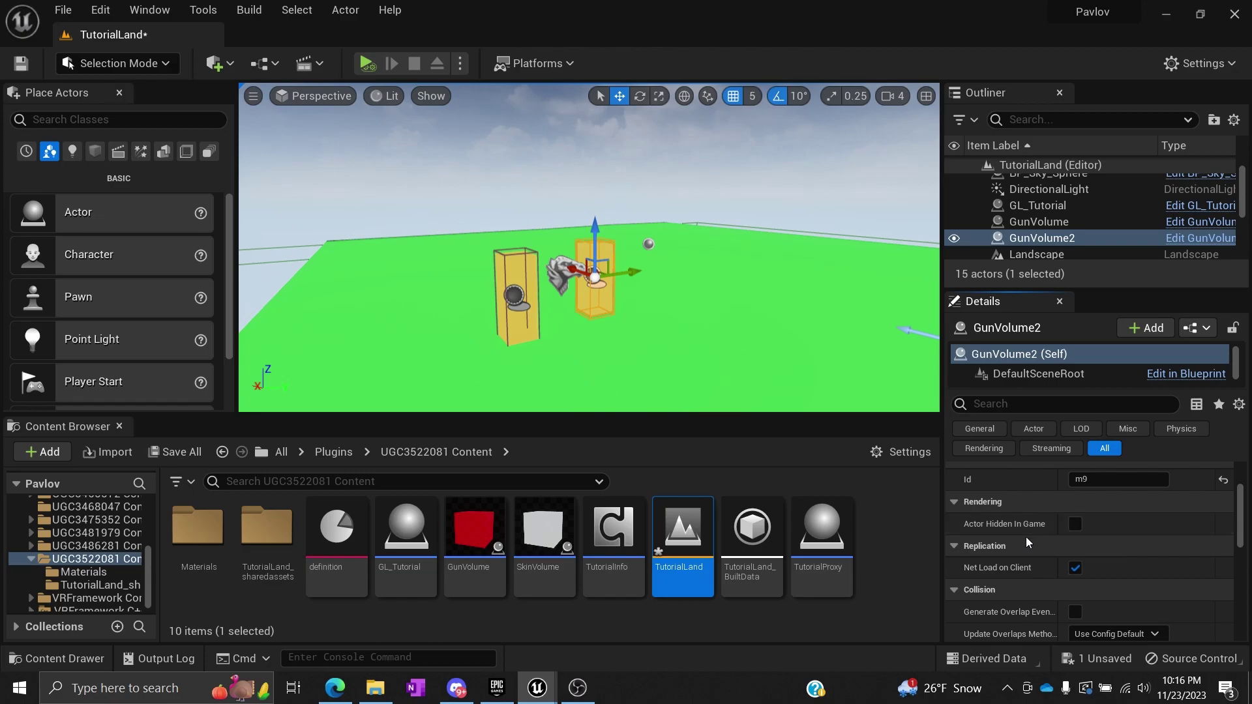
pyautogui.scroll(1, 1026, 537)
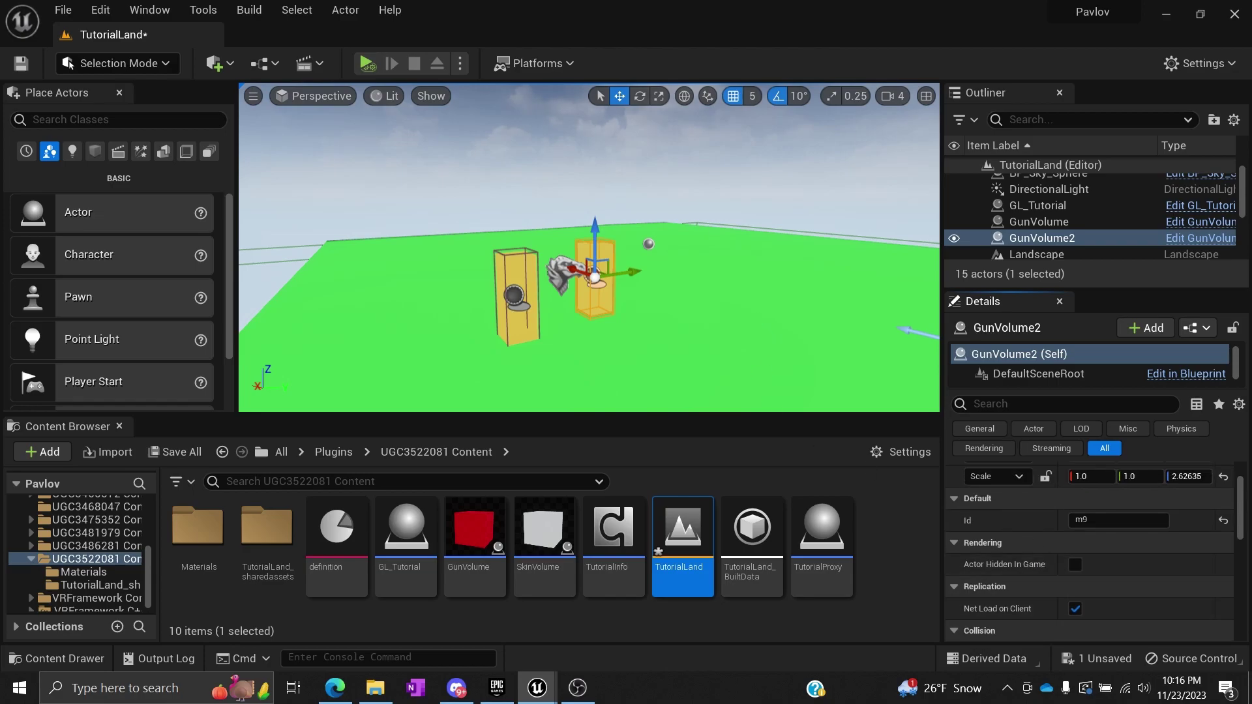
pyautogui.press('f')
pyautogui.scroll(-4, 751, 336)
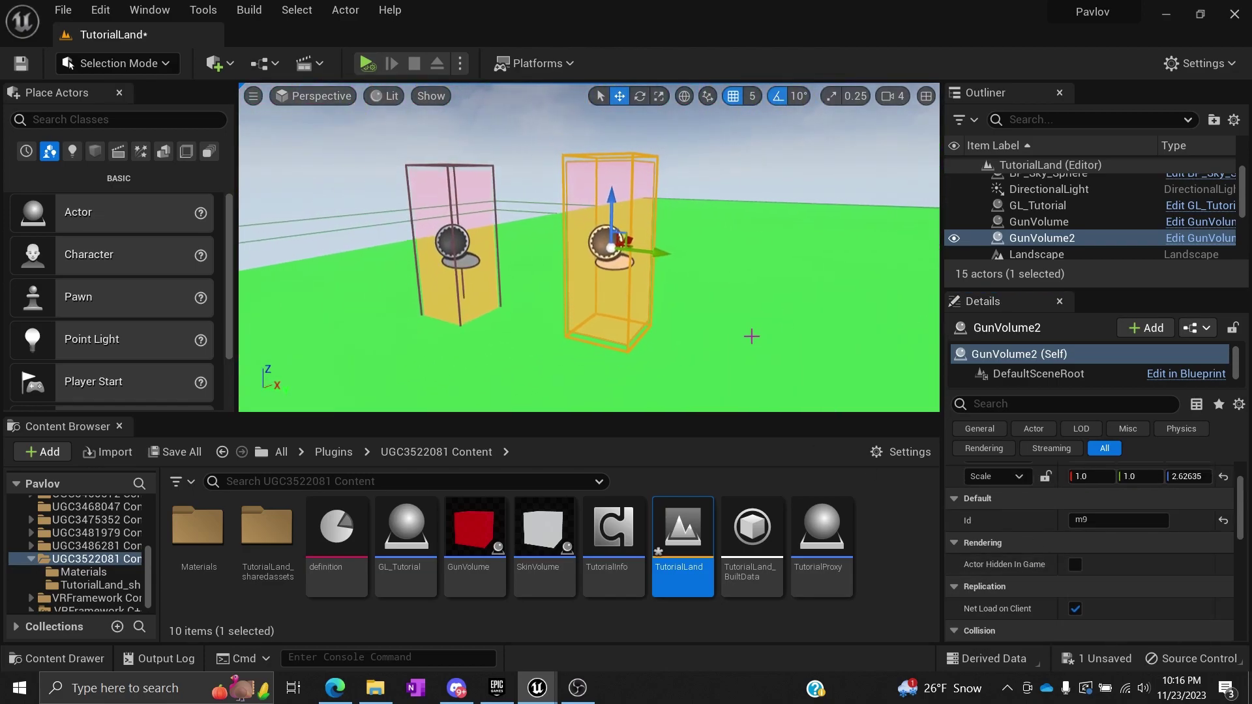
pyautogui.scroll(-4, 1052, 215)
pyautogui.scroll(-1, 1051, 215)
pyautogui.click(1049, 237)
pyautogui.moveTo(657, 274)
pyautogui.mouseDown()
pyautogui.moveTo(678, 277)
pyautogui.moveTo(642, 278)
pyautogui.mouseUp()
# Switch Actor Hidden In Game on and back off for SkinVolume and SkinVolume2, and save the level
pyautogui.scroll(-3, 1022, 226)
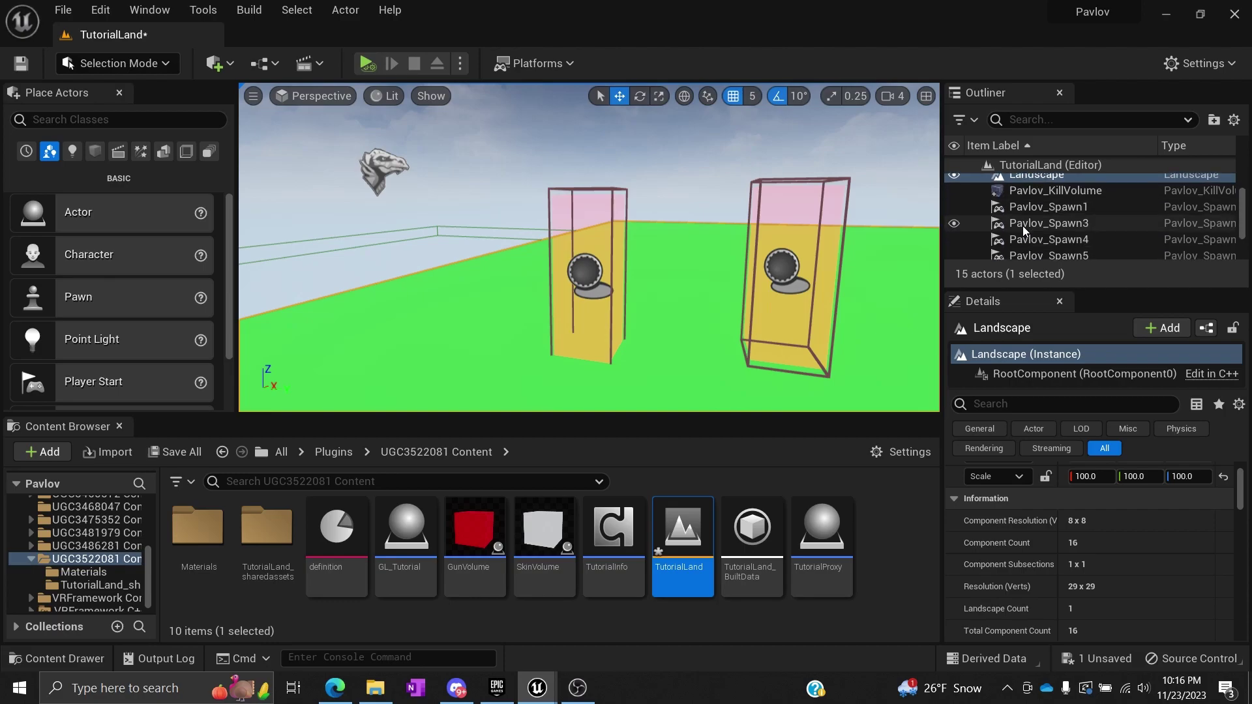
pyautogui.scroll(-3, 1022, 226)
pyautogui.click(1022, 225)
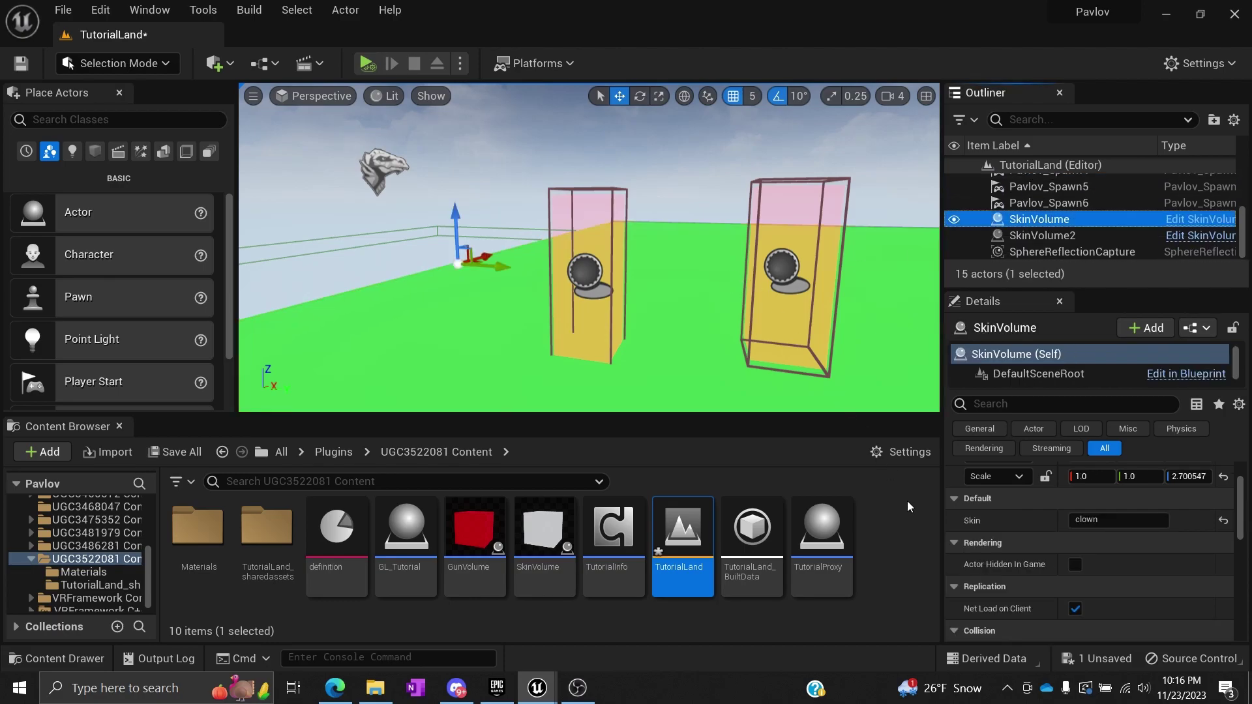
pyautogui.click(1075, 564)
pyautogui.click(1041, 235)
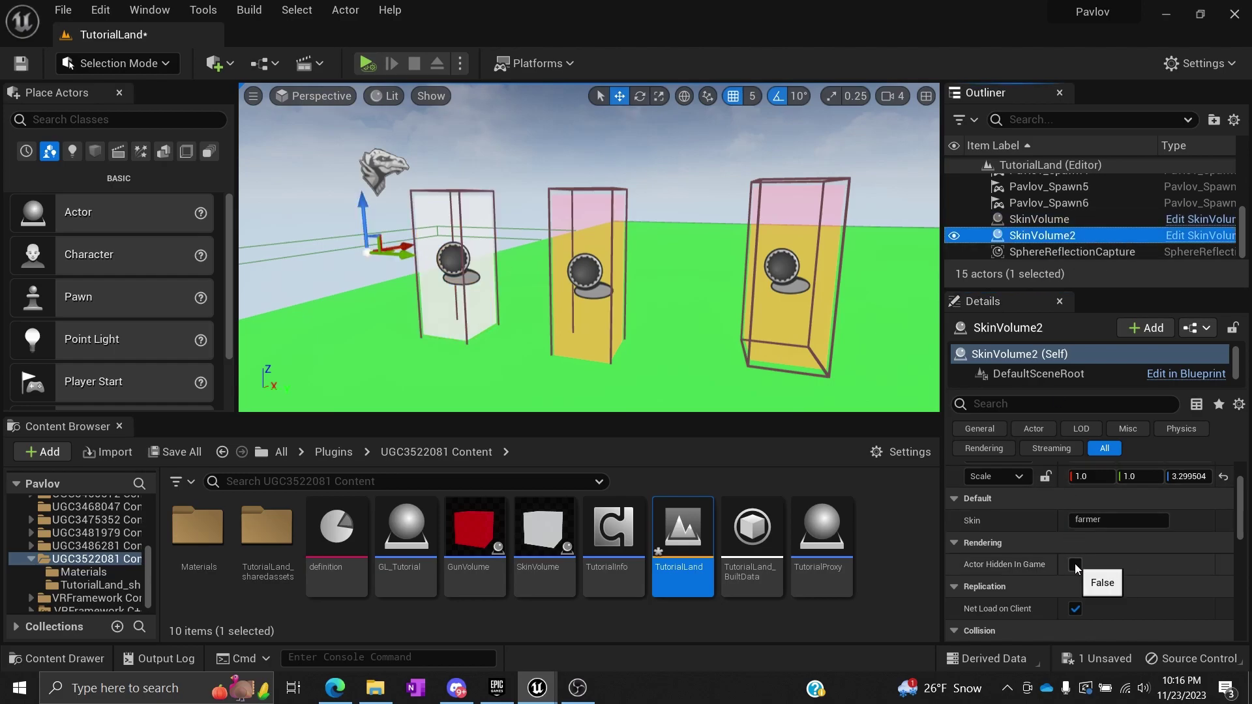
pyautogui.moveTo(572, 250)
pyautogui.mouseDown(button='right')
pyautogui.moveTo(606, 257)
pyautogui.moveTo(554, 253)
pyautogui.moveTo(626, 258)
pyautogui.moveTo(566, 252)
pyautogui.mouseUp(button='right')
pyautogui.hotkey('ctrl', 's')
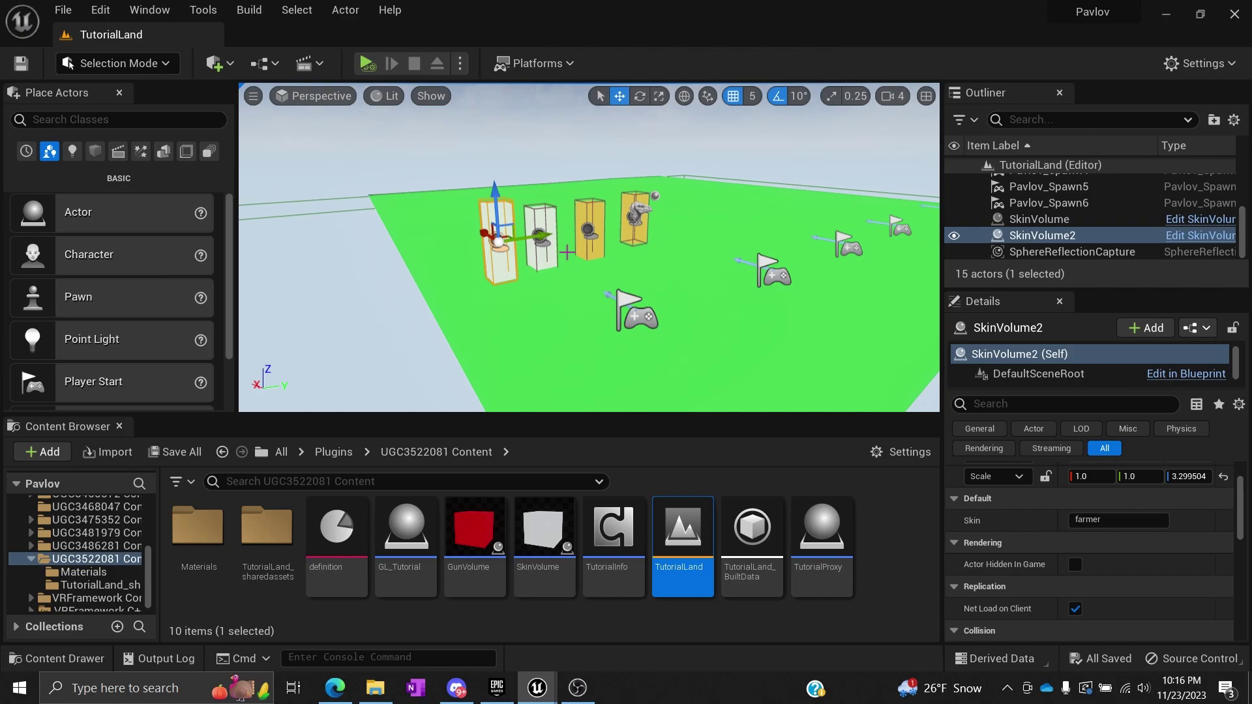
# Open the Pavlov Workshop window and move it up until the whole mod upload form fits on screen
pyautogui.click(142, 10)
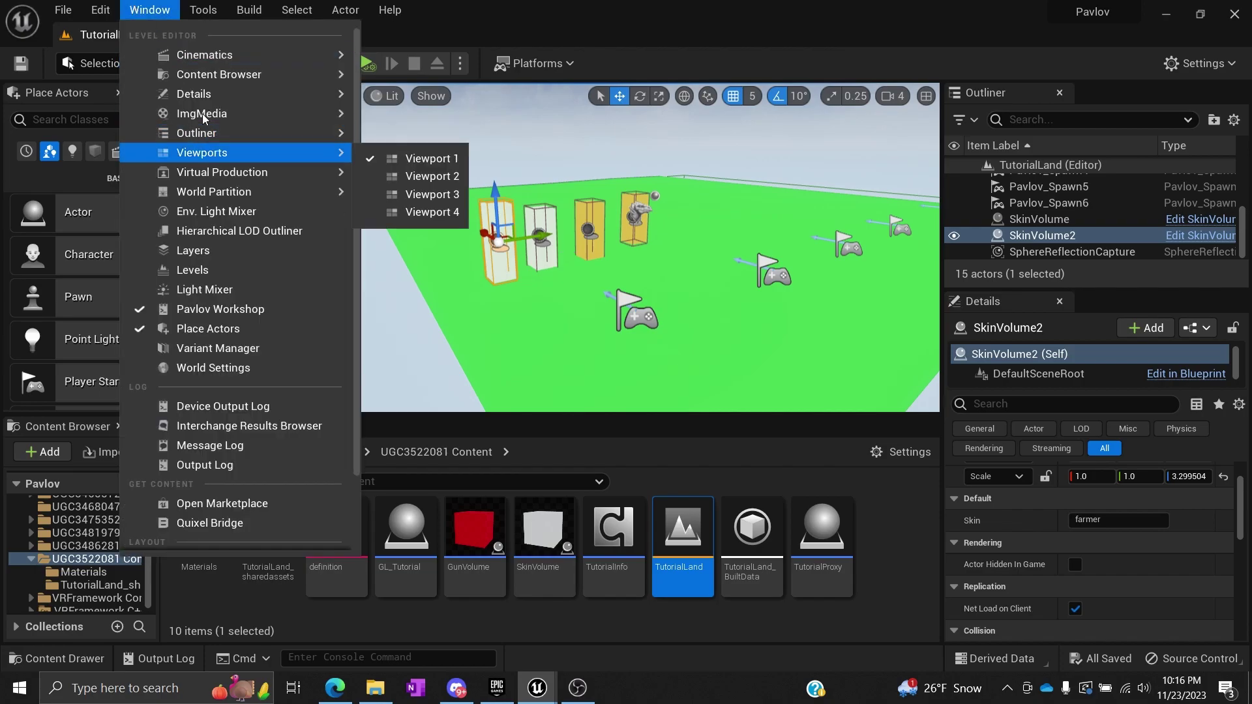
pyautogui.click(390, 10)
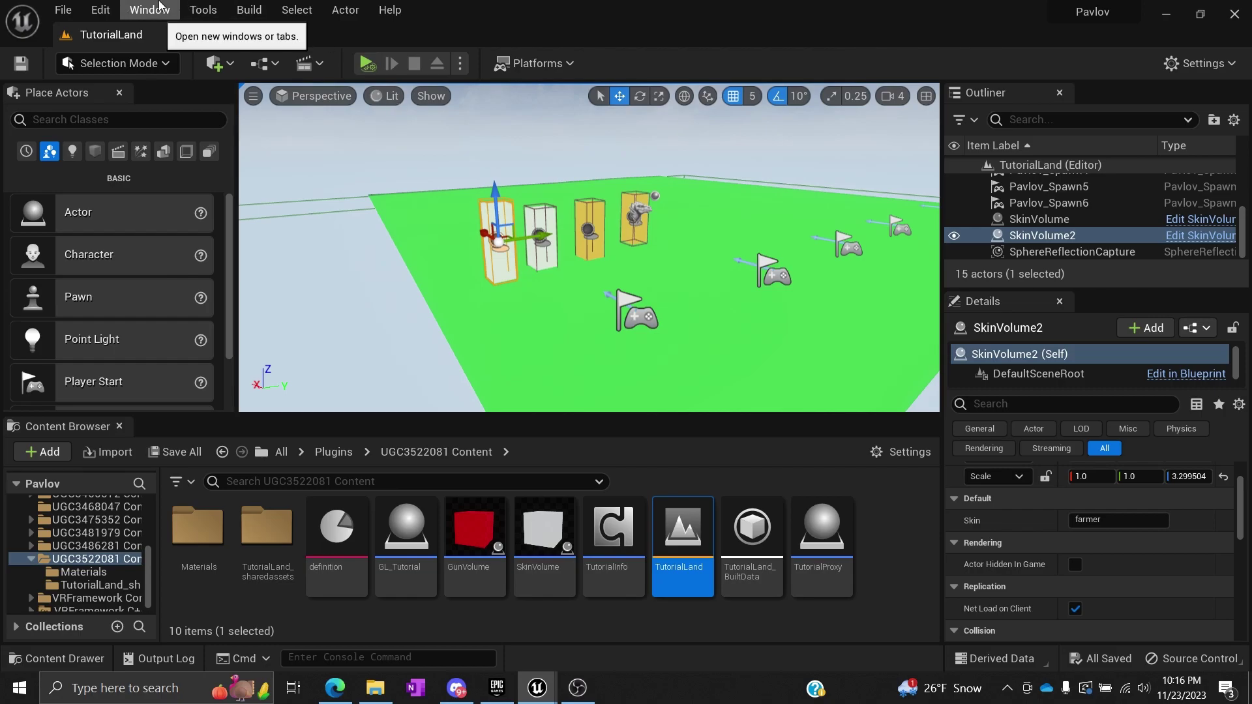
pyautogui.click(159, 5)
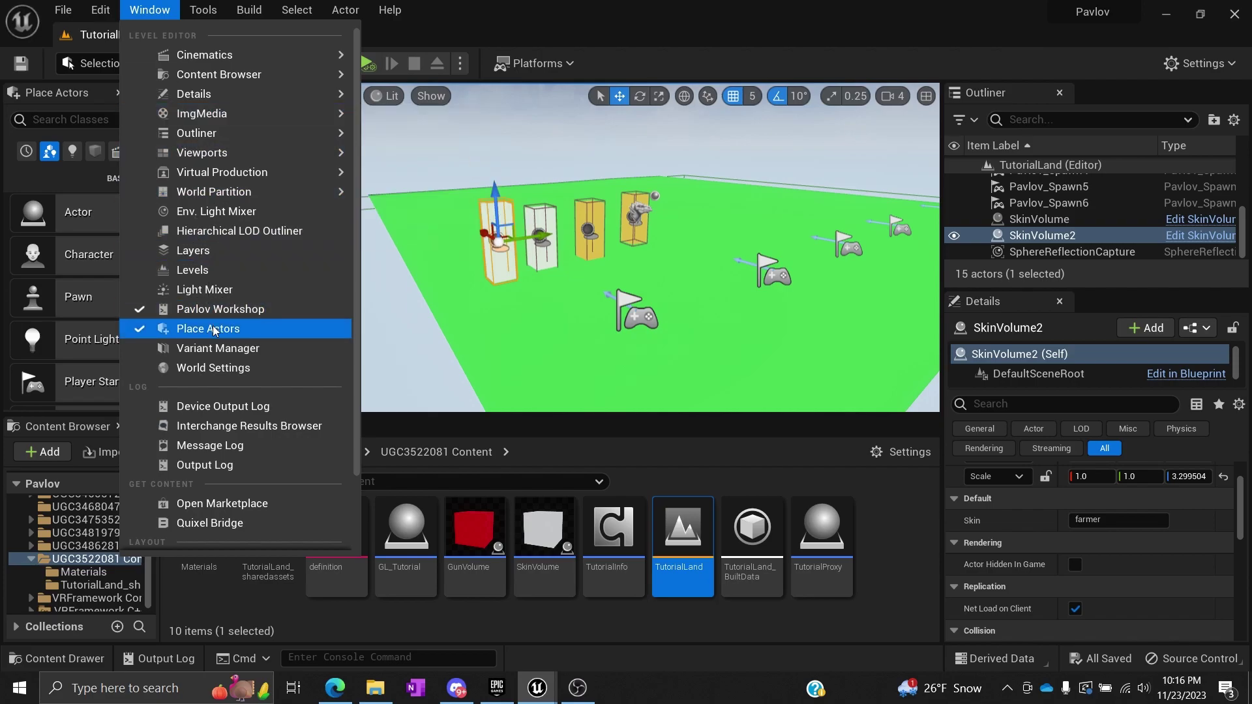
pyautogui.click(220, 309)
pyautogui.click(313, 327)
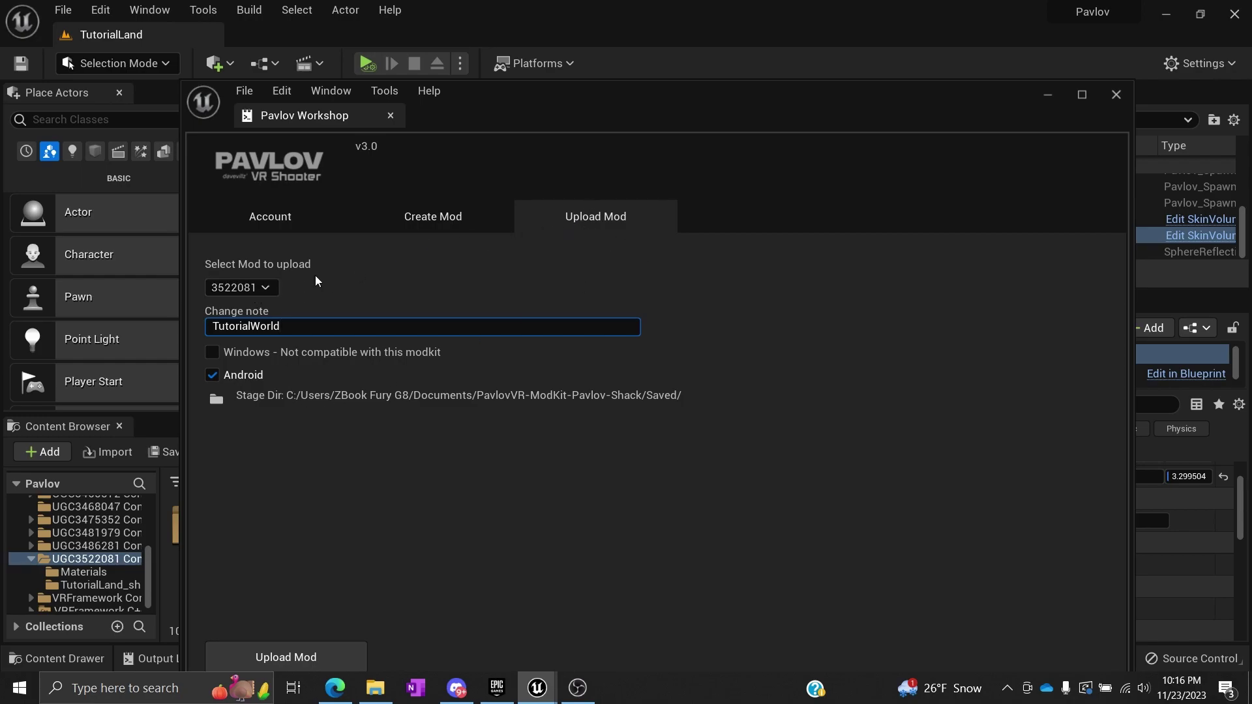
pyautogui.moveTo(530, 92); pyautogui.dragTo(528, 37)
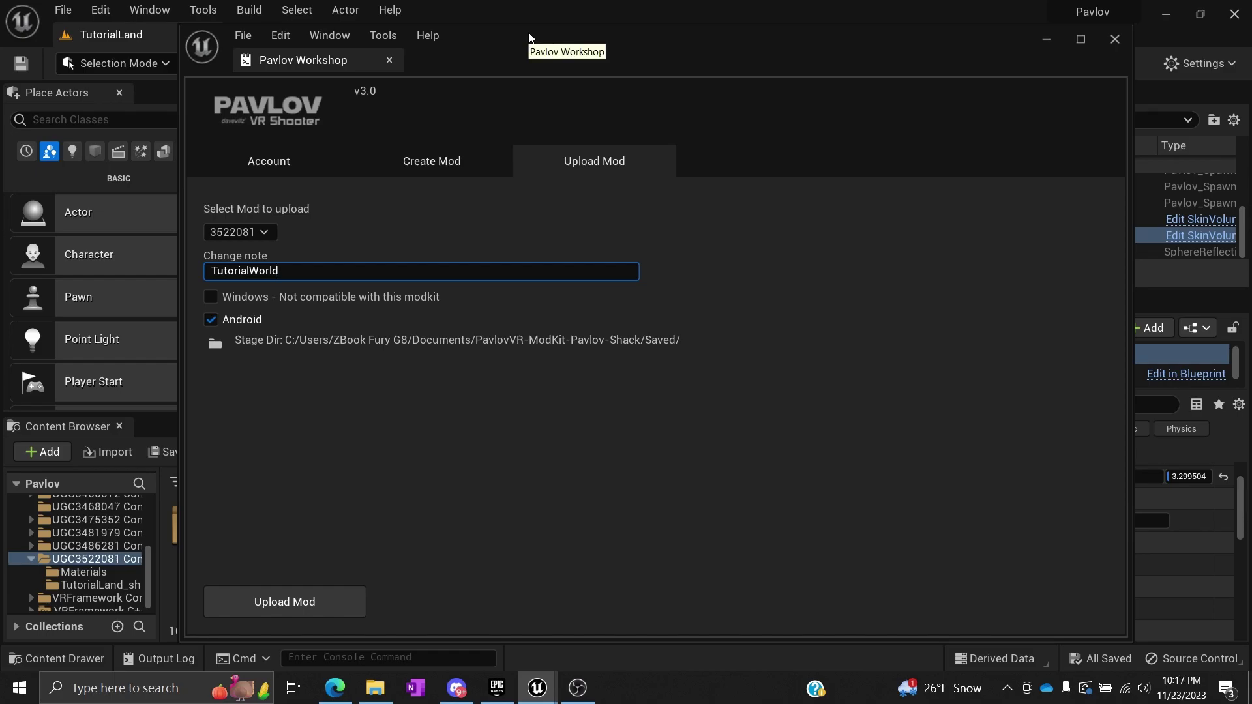
pyautogui.press('Return')
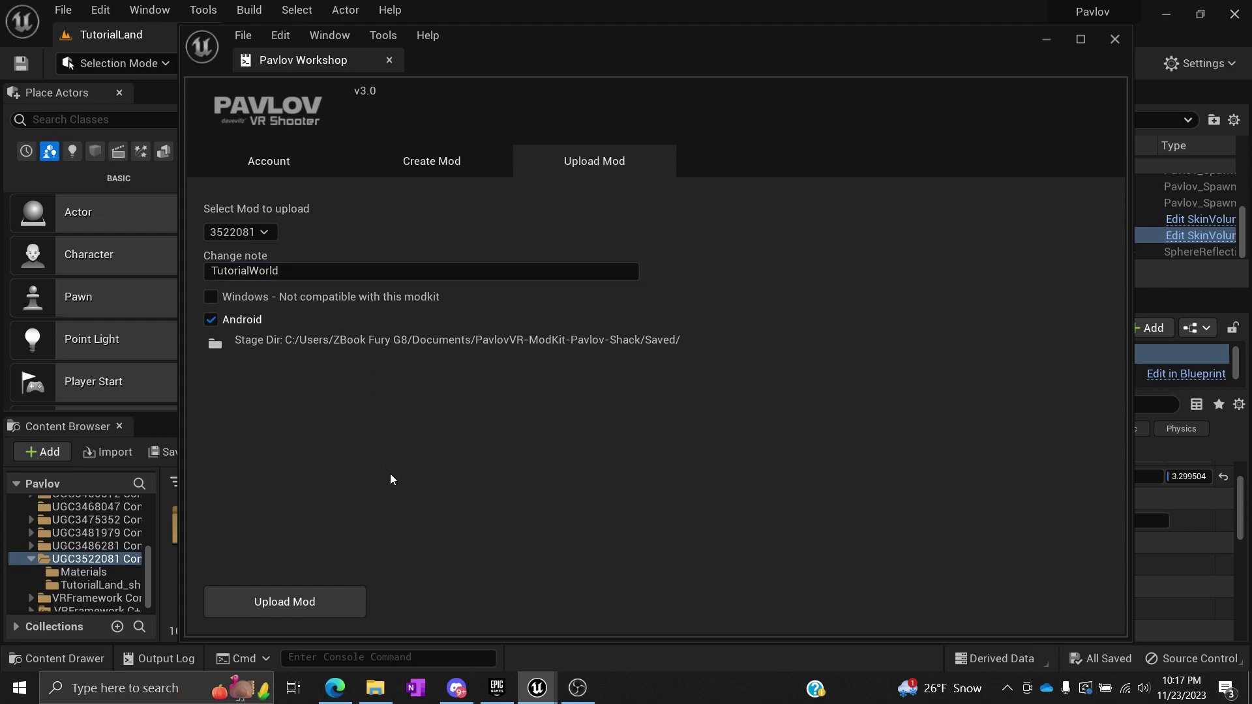
# Replace the mod upload's change note with "Added skins and guns and lighting"
pyautogui.click(284, 277)
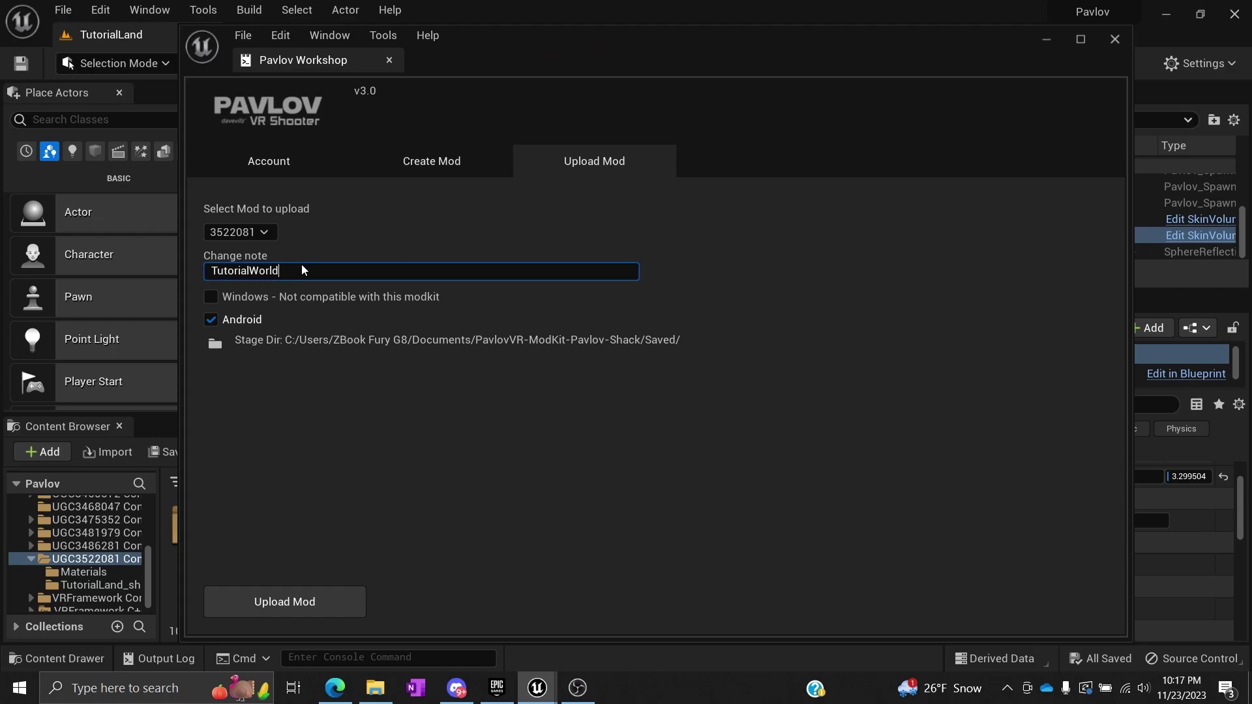
pyautogui.hotkey('ctrl', 'a')
pyautogui.press('BackSpace')
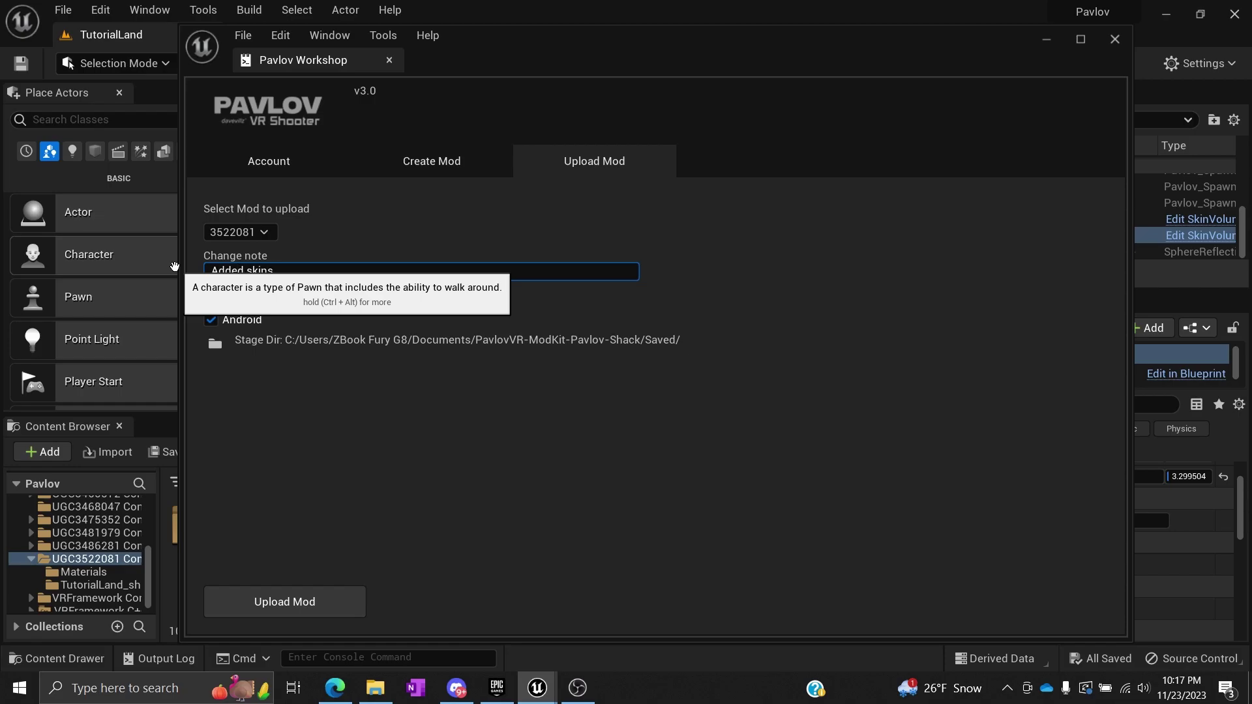
pyautogui.write('Added skins and guns and lighting')
pyautogui.press('Return')
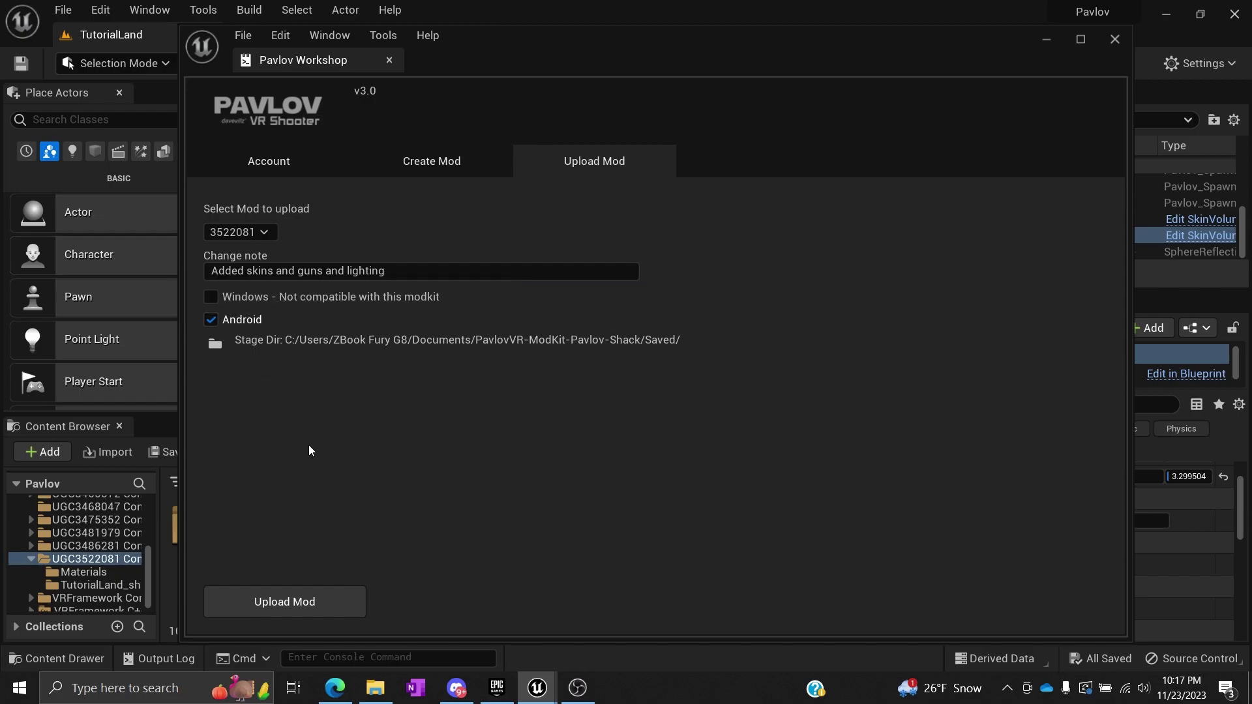
# Upload mod 3522081 for Android, acknowledge the completed upload and minimize the Pavlov Workshop window
pyautogui.click(317, 600)
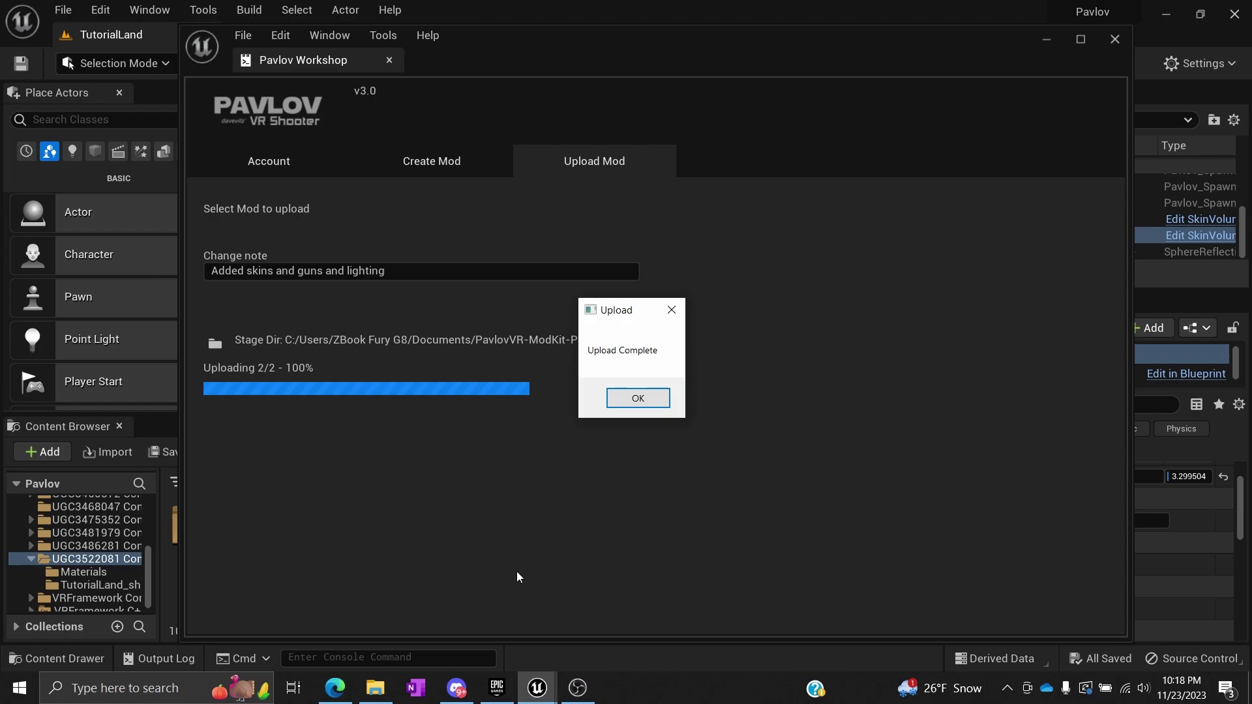
pyautogui.click(627, 399)
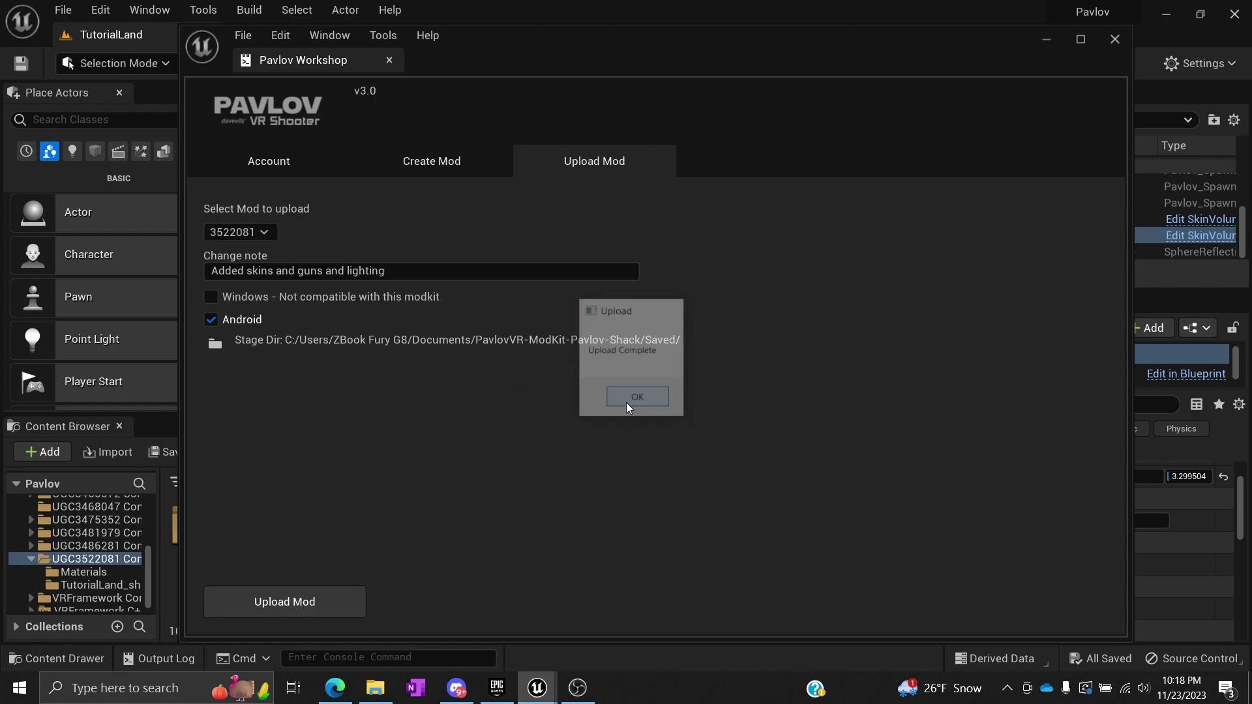
pyautogui.click(1047, 42)
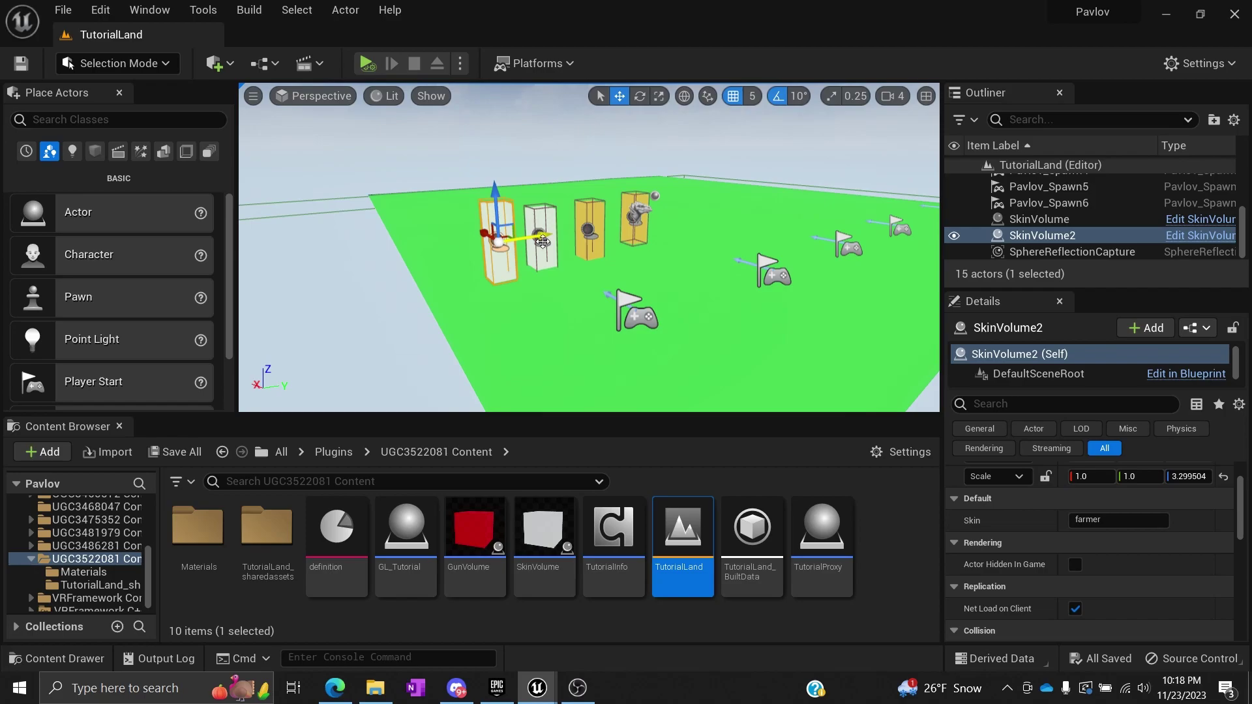
# Save the TutorialLand level and look over the gun and skin volumes up close
pyautogui.hotkey('ctrl', 's')
pyautogui.press('w')
pyautogui.moveTo(568, 254); pyautogui.dragTo(553, 273, button='right')
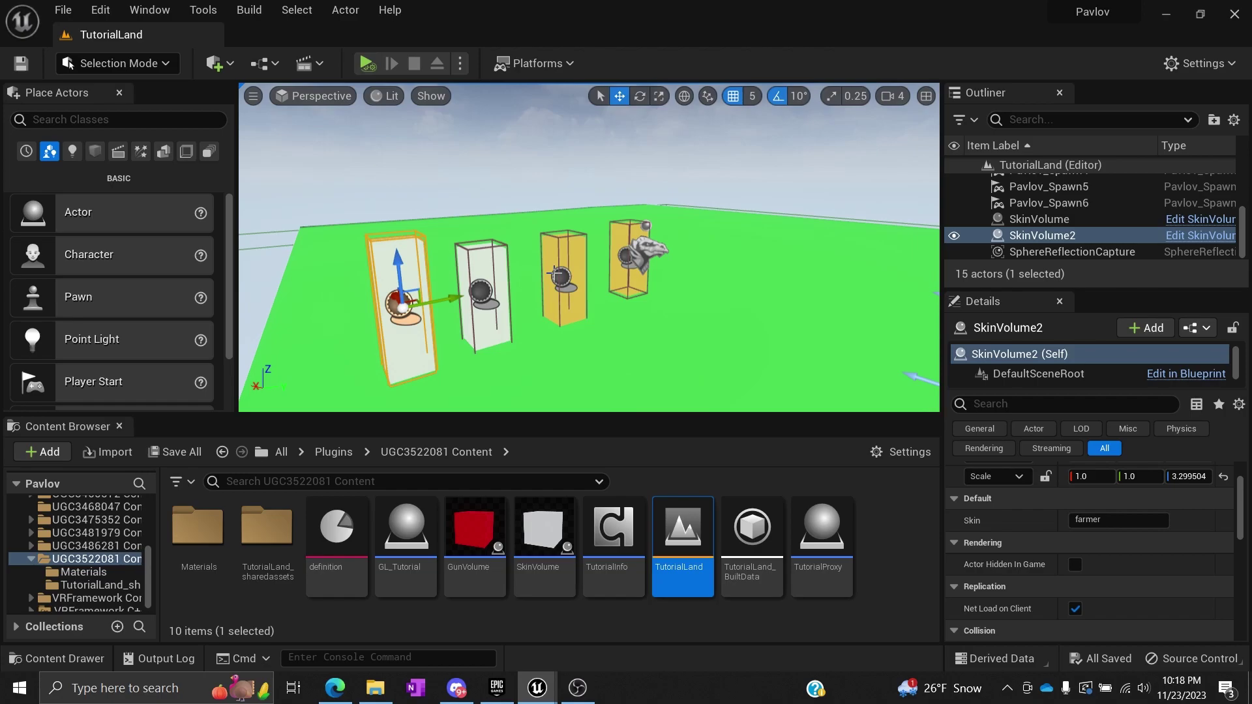
pyautogui.moveTo(650, 312); pyautogui.dragTo(649, 313, button='right')
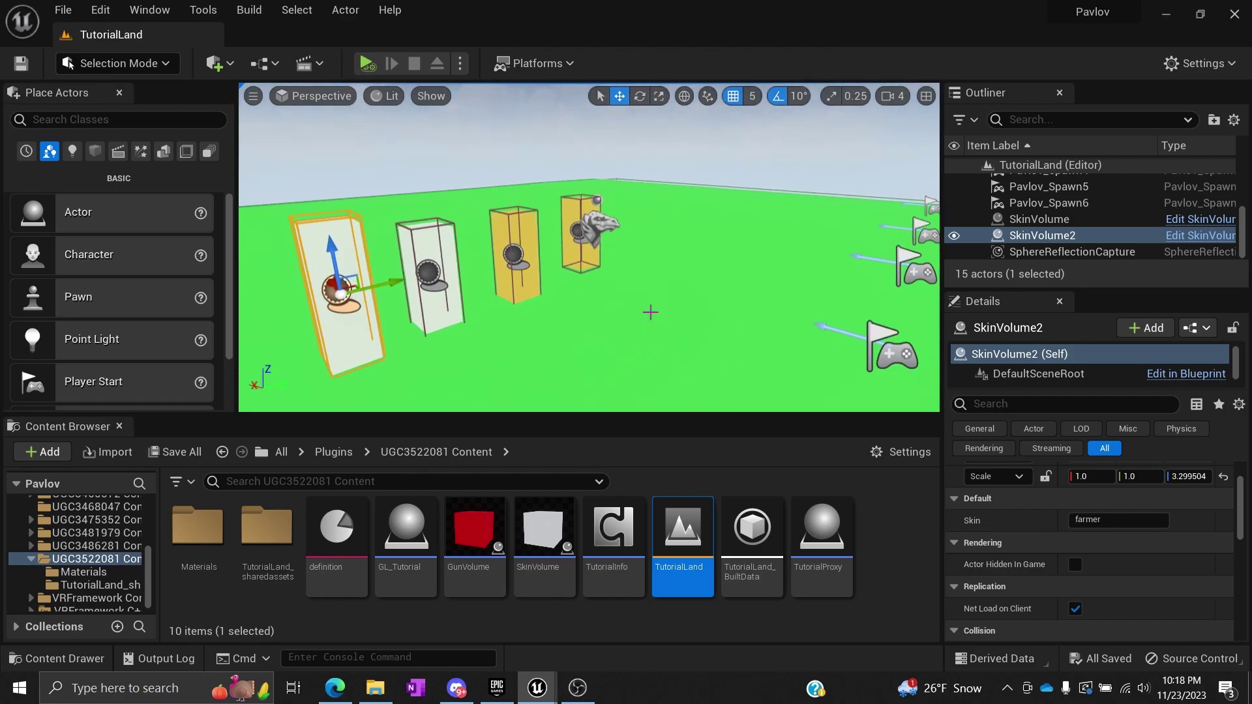
# Switch to mod.io in the browser and open the file manager in the TutorialVideos mod's edit settings
pyautogui.click(335, 616)
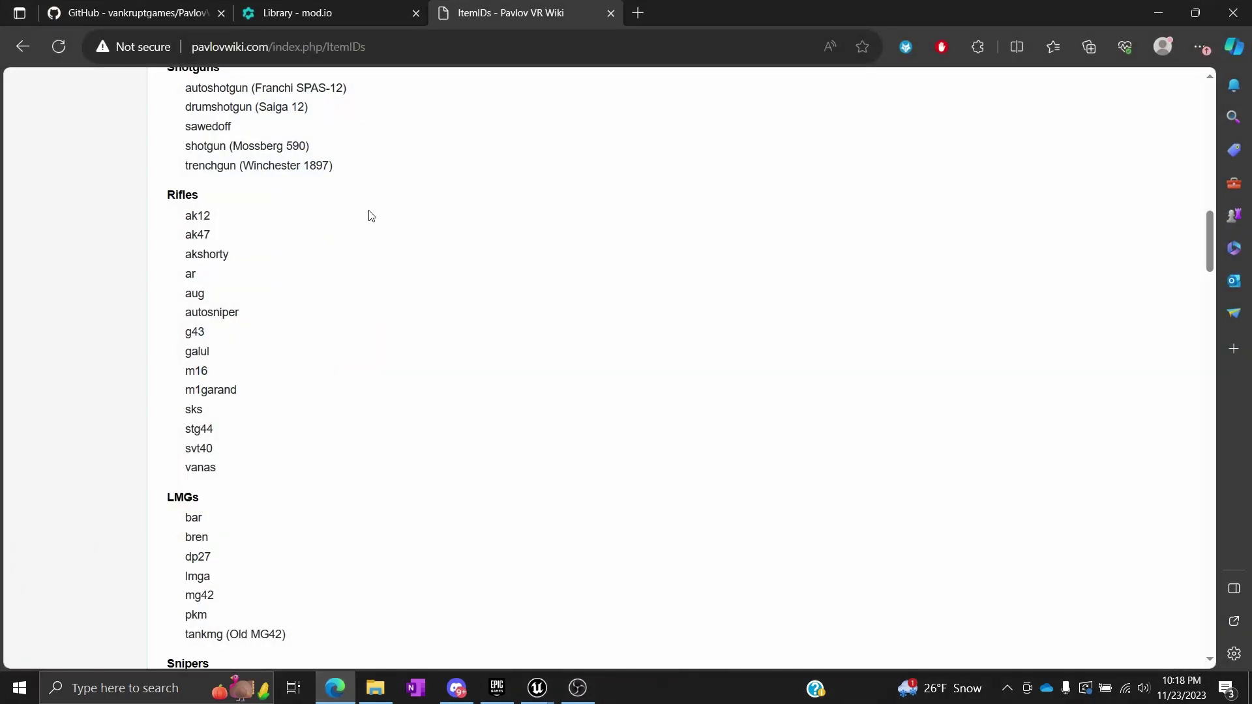
pyautogui.click(294, 8)
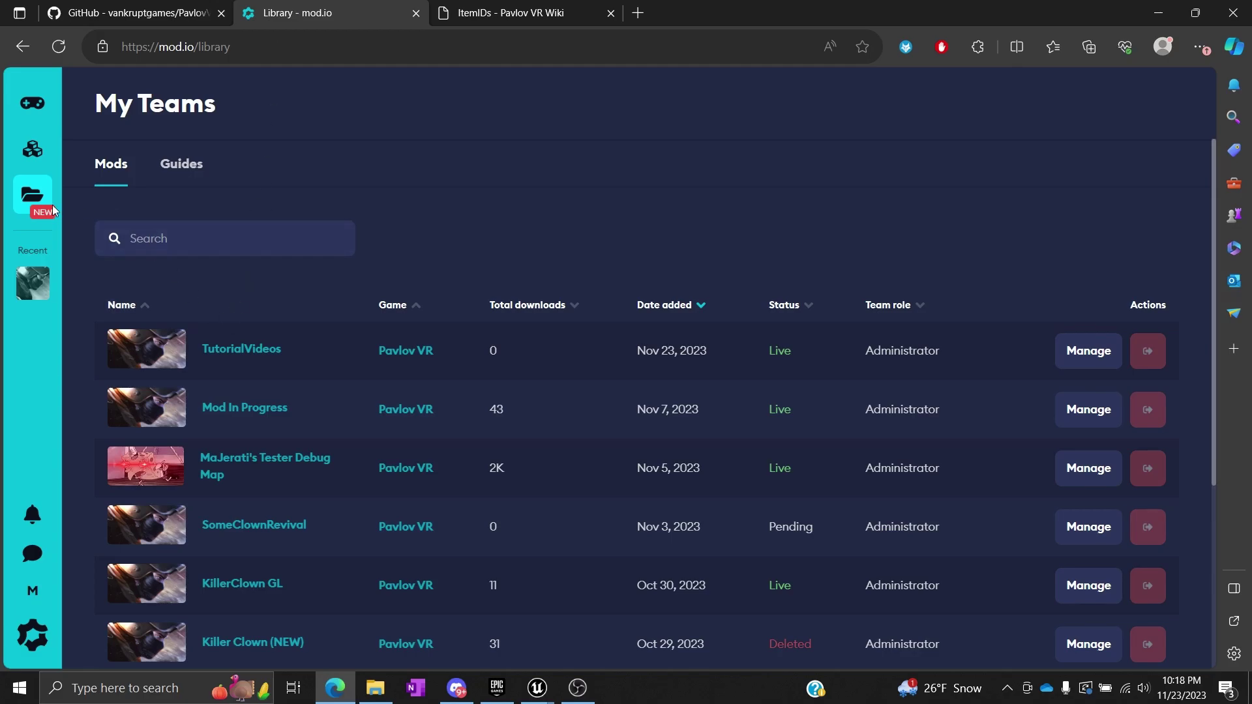
pyautogui.click(234, 352)
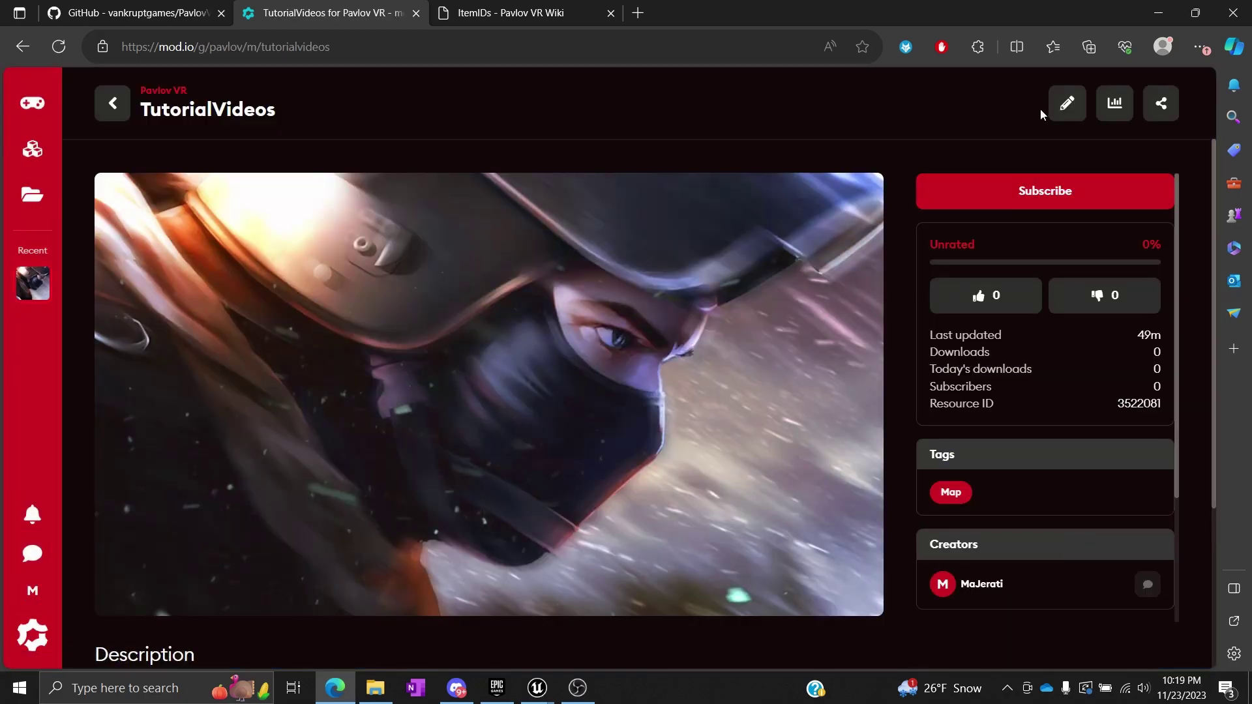
pyautogui.click(1063, 105)
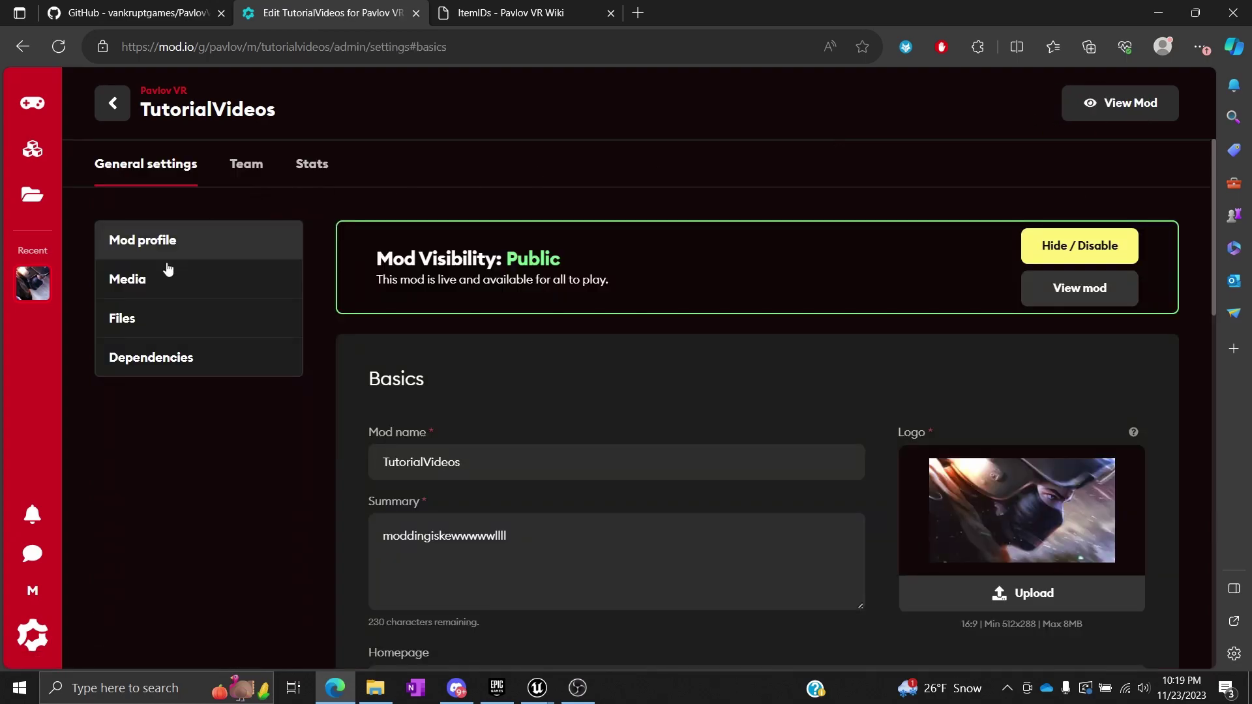
pyautogui.click(133, 317)
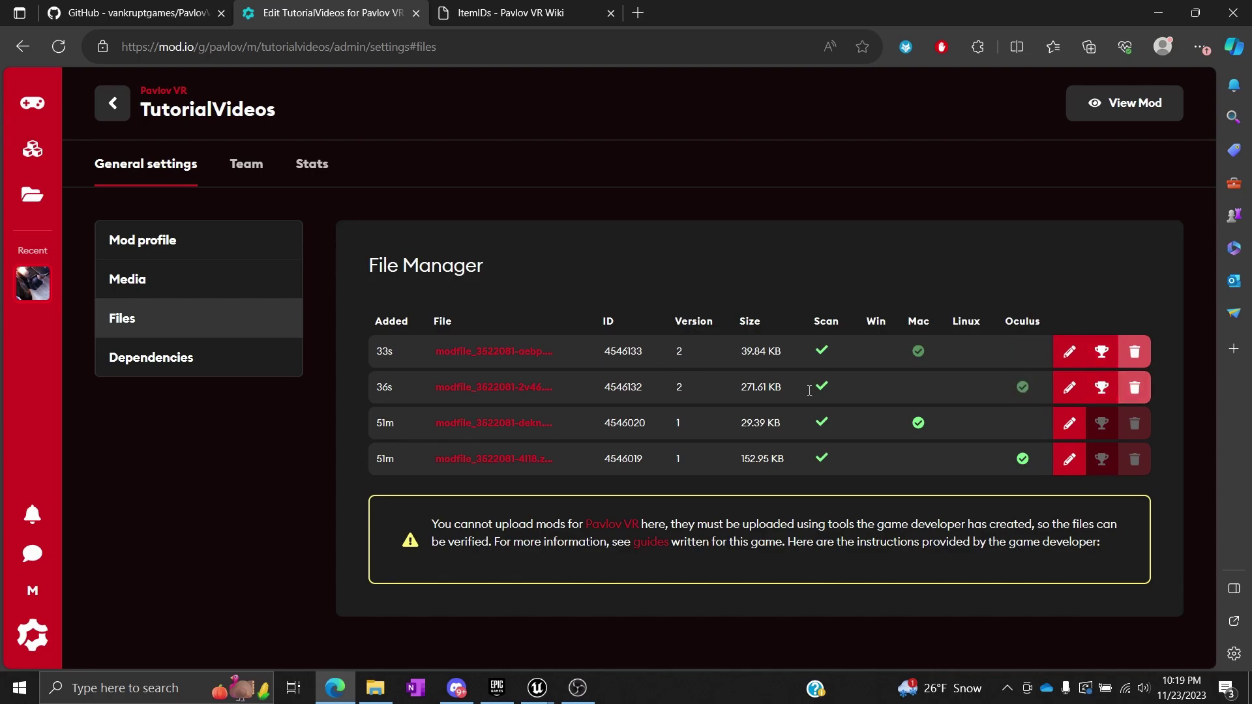
# Set both version 2 mod files, the Oculus one and the Mac one, live
pyautogui.click(1102, 390)
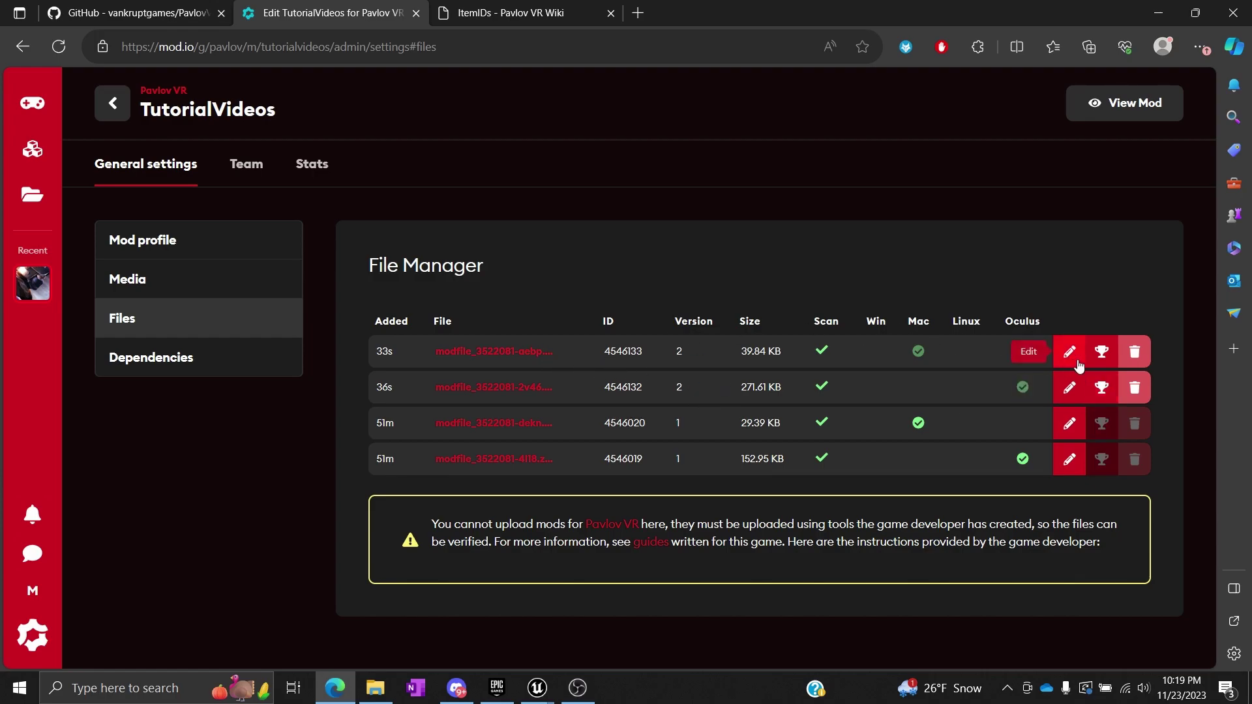
pyautogui.click(1102, 352)
pyautogui.click(1102, 389)
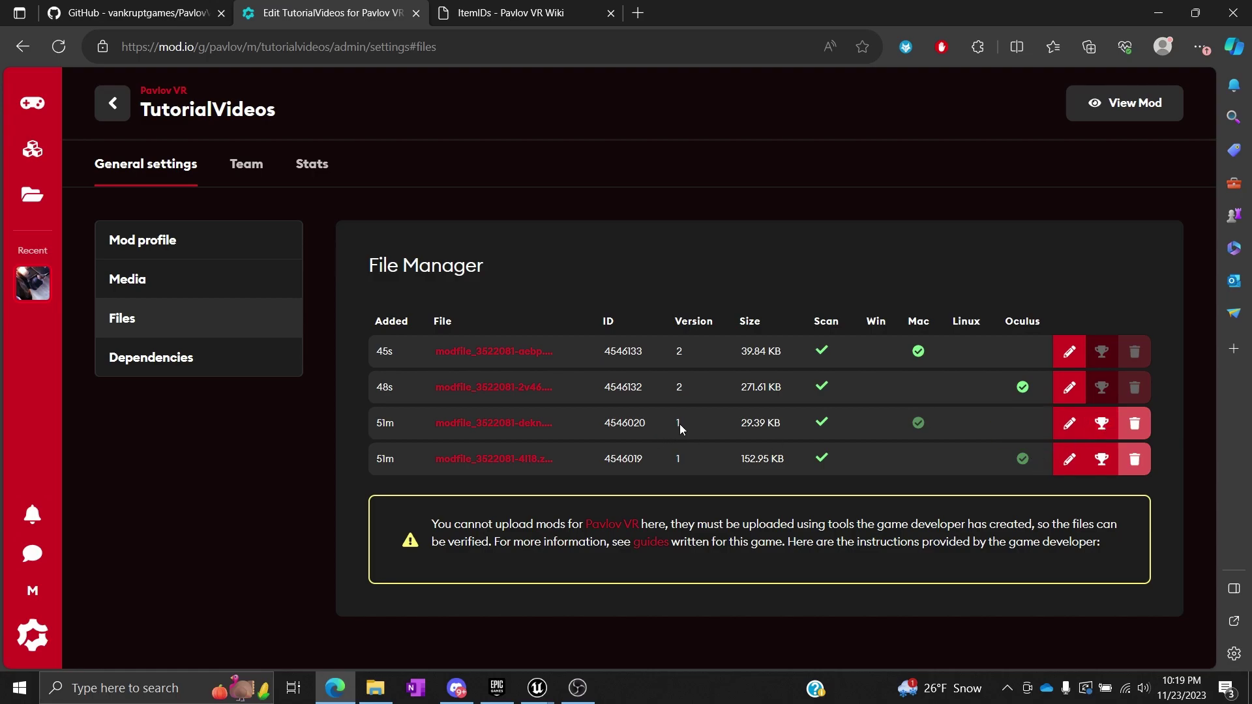
# Set both version 1 mod files live as a rollback, and return the Mac and Oculus version 2 files to live
pyautogui.click(1099, 427)
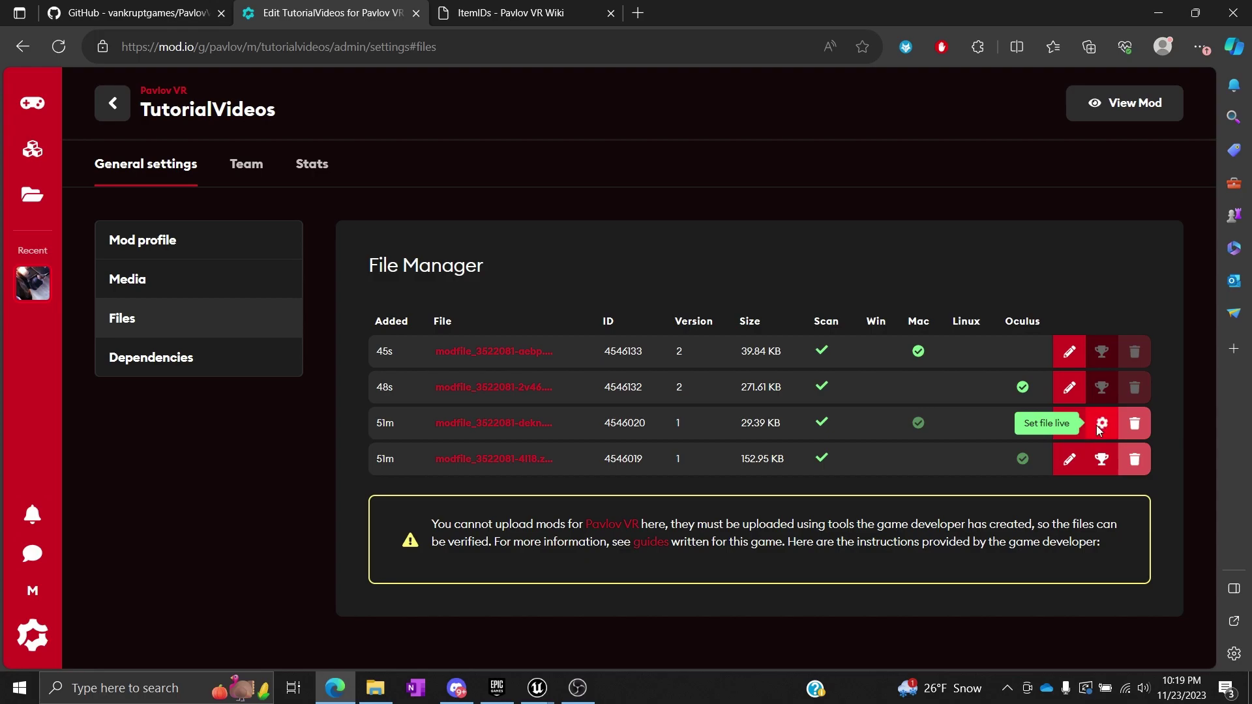
pyautogui.click(1101, 465)
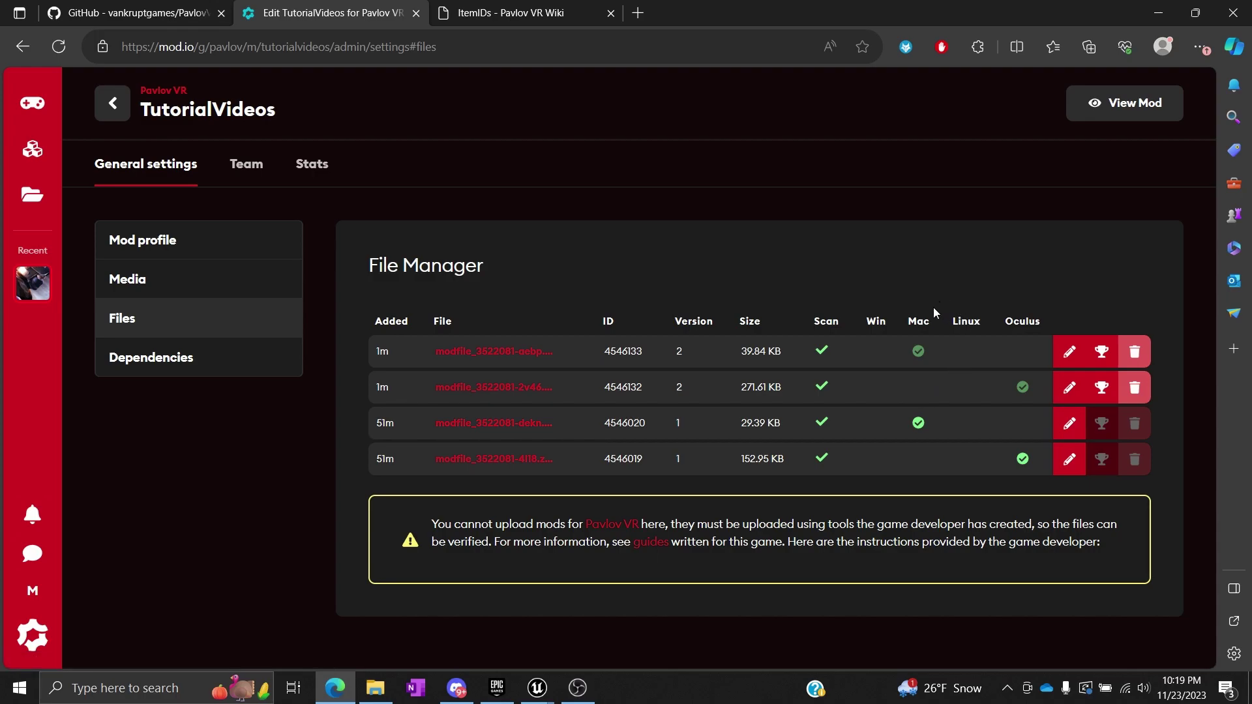
pyautogui.moveTo(916, 425)
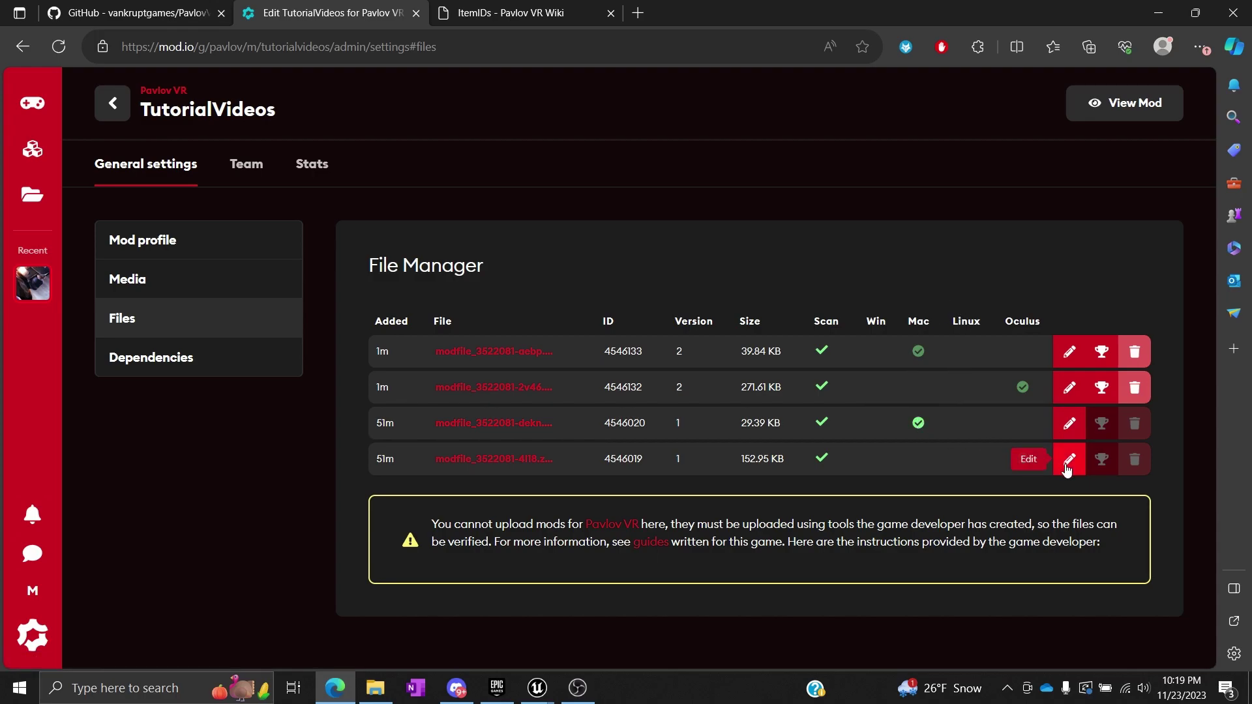
pyautogui.moveTo(1023, 462)
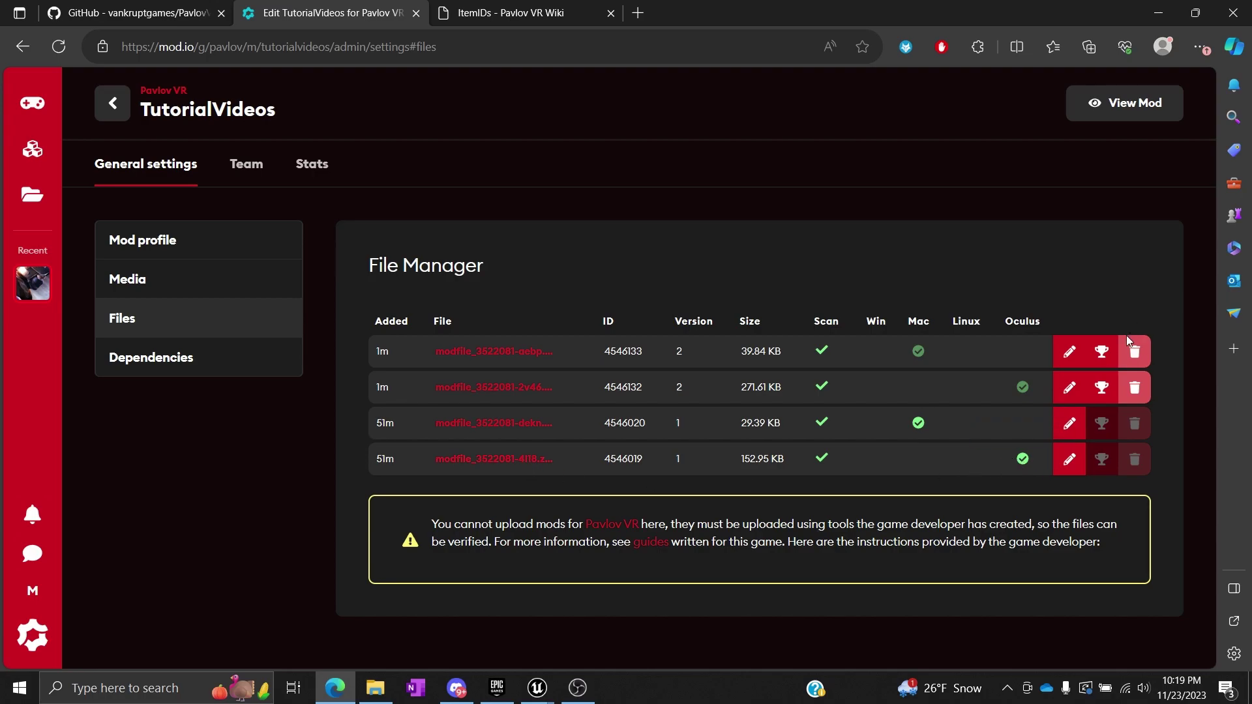
pyautogui.click(1102, 351)
pyautogui.click(1100, 388)
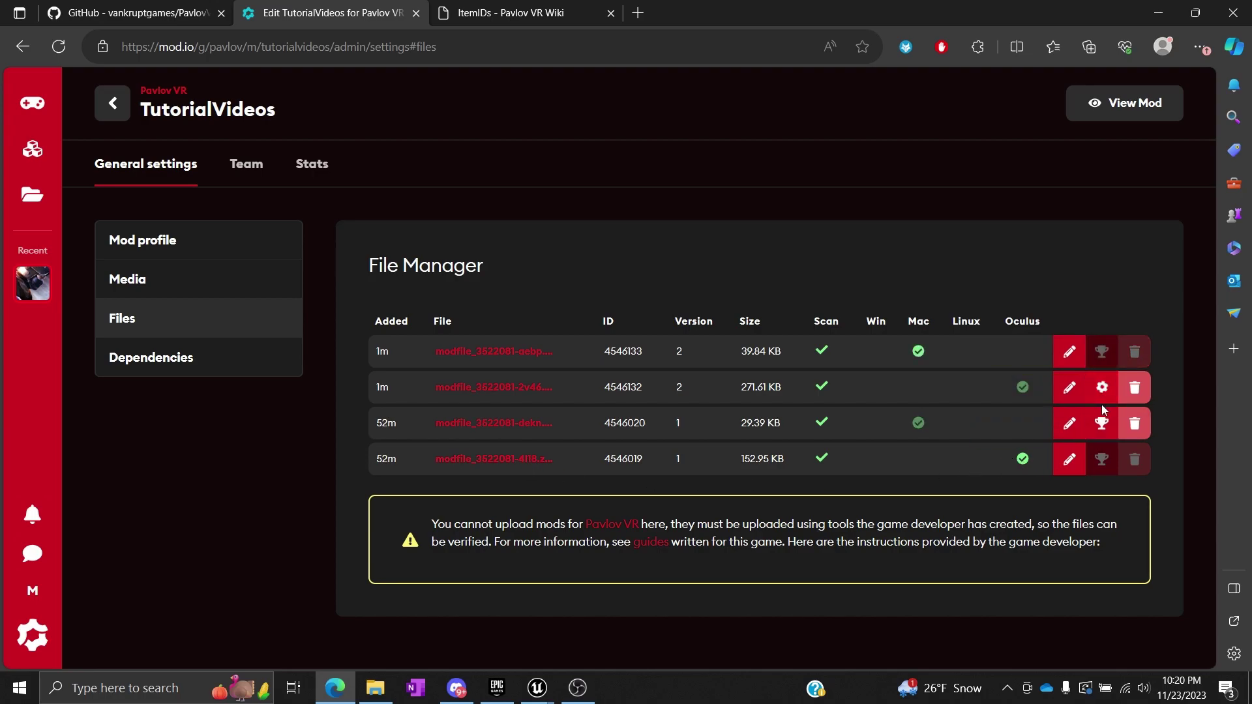
# Download the version 2 Mac mod file and dismiss the browser's download list
pyautogui.click(470, 352)
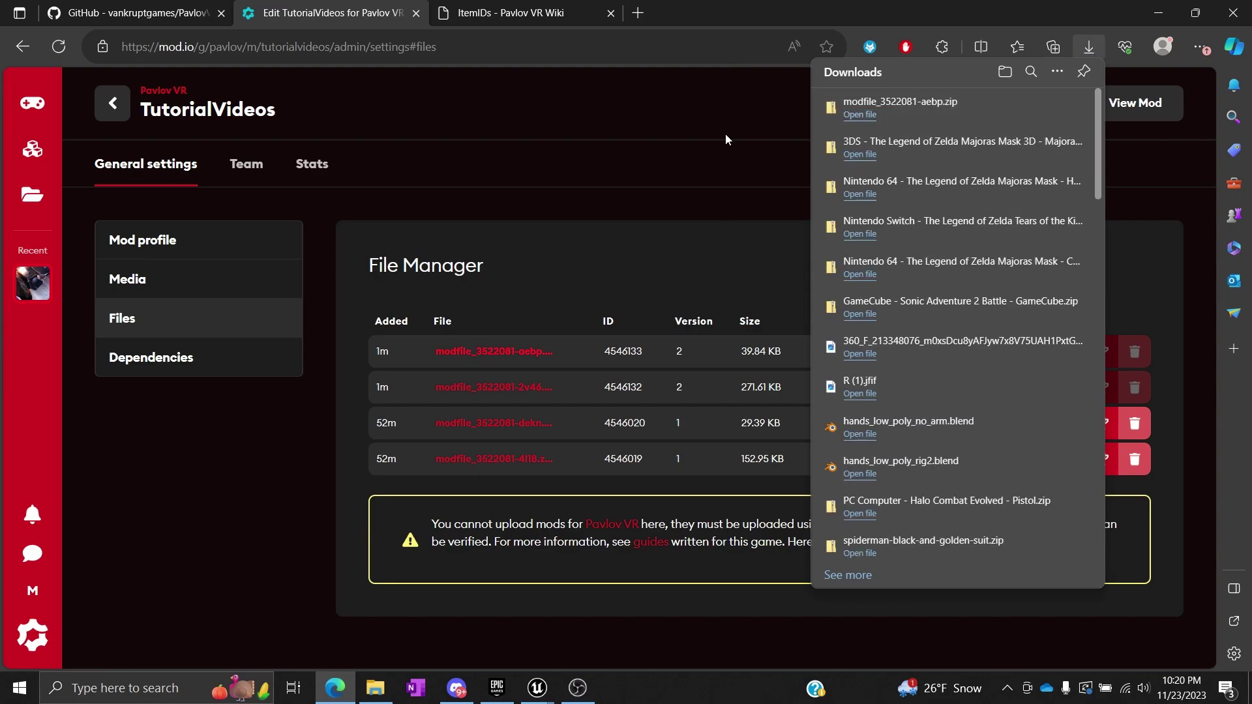
pyautogui.click(753, 159)
# Open the TutorialVideos mod profile and examine the logo image requirements and the settings down to the description
pyautogui.click(195, 240)
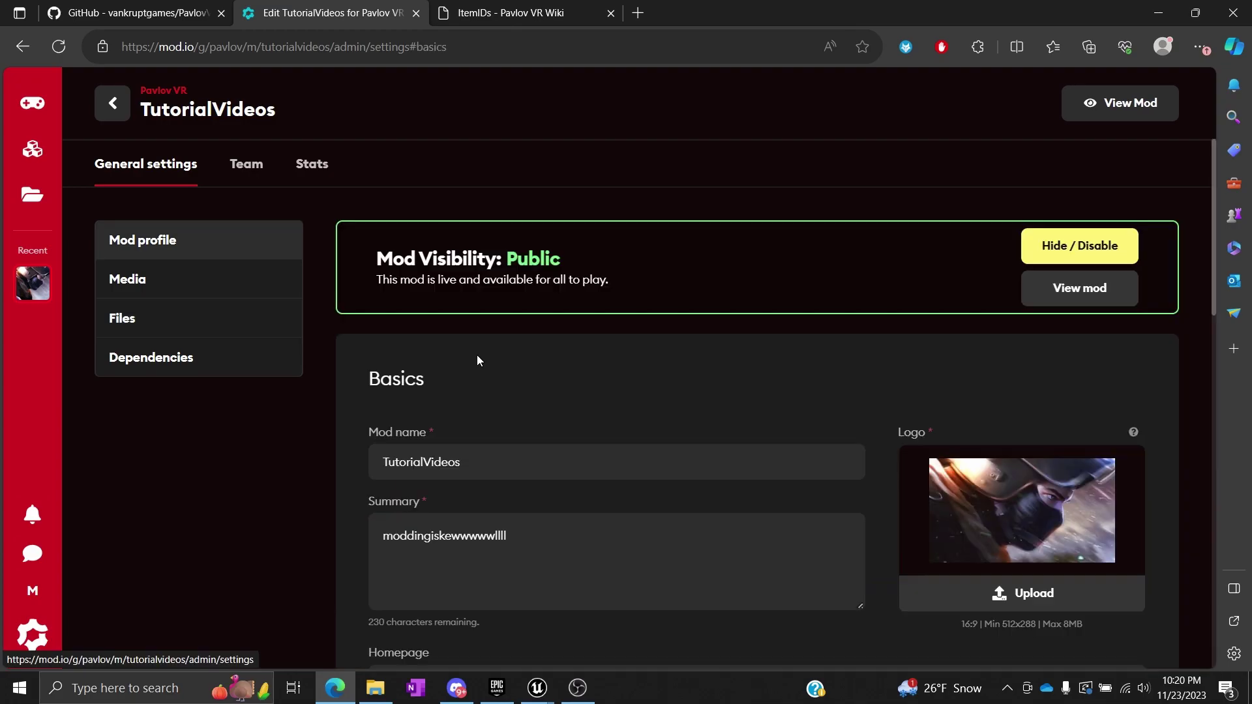
pyautogui.scroll(1, 681, 331)
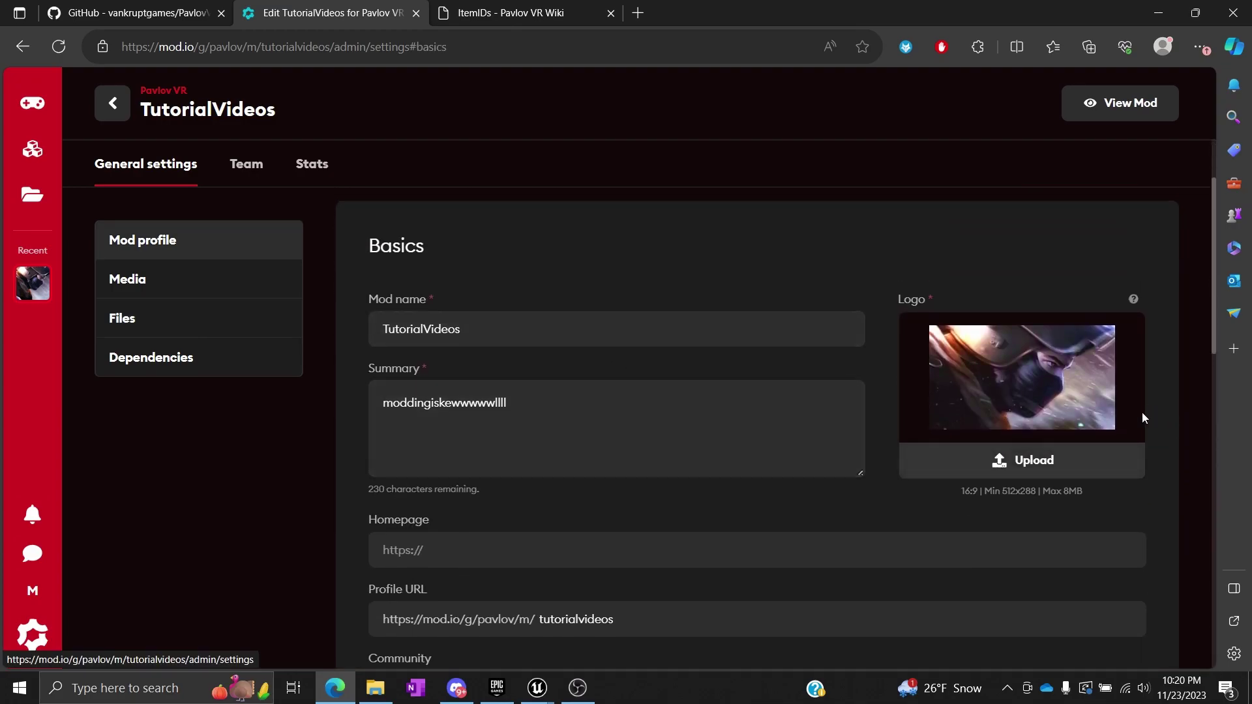
pyautogui.moveTo(961, 496); pyautogui.dragTo(1088, 494)
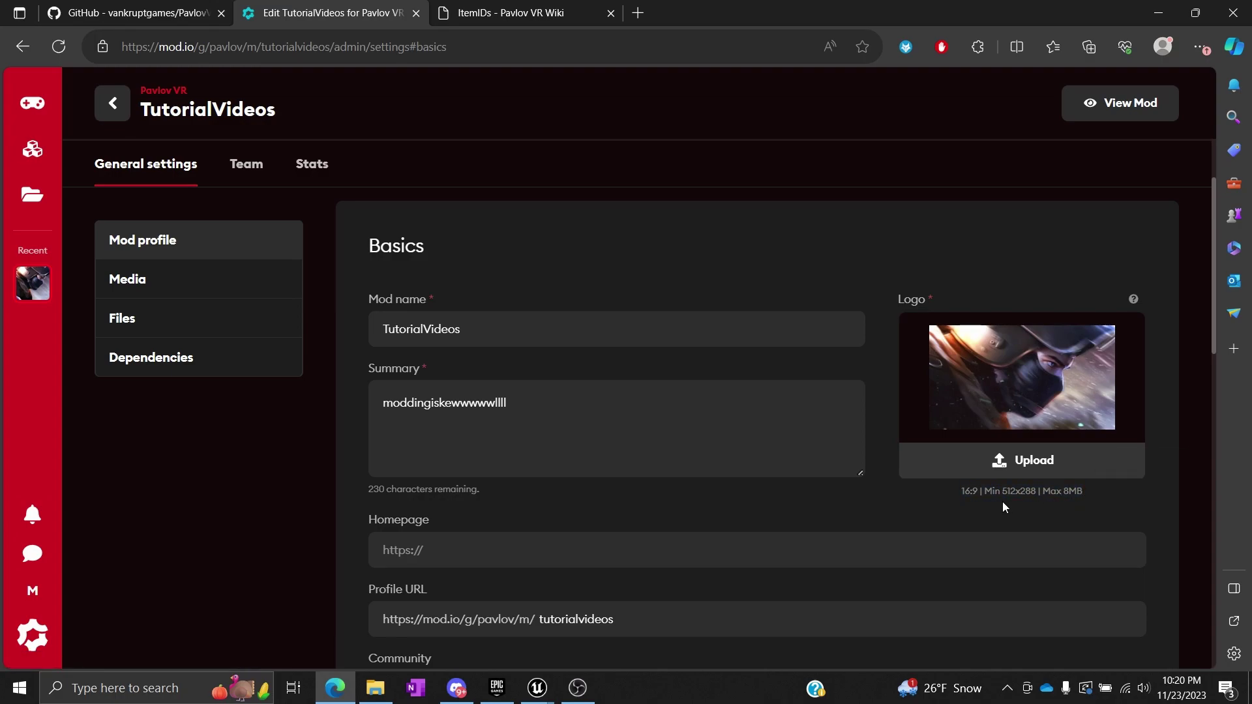
pyautogui.moveTo(1002, 493); pyautogui.dragTo(1084, 497)
pyautogui.click(977, 502)
pyautogui.moveTo(1009, 344)
pyautogui.scroll(-10, 497, 412)
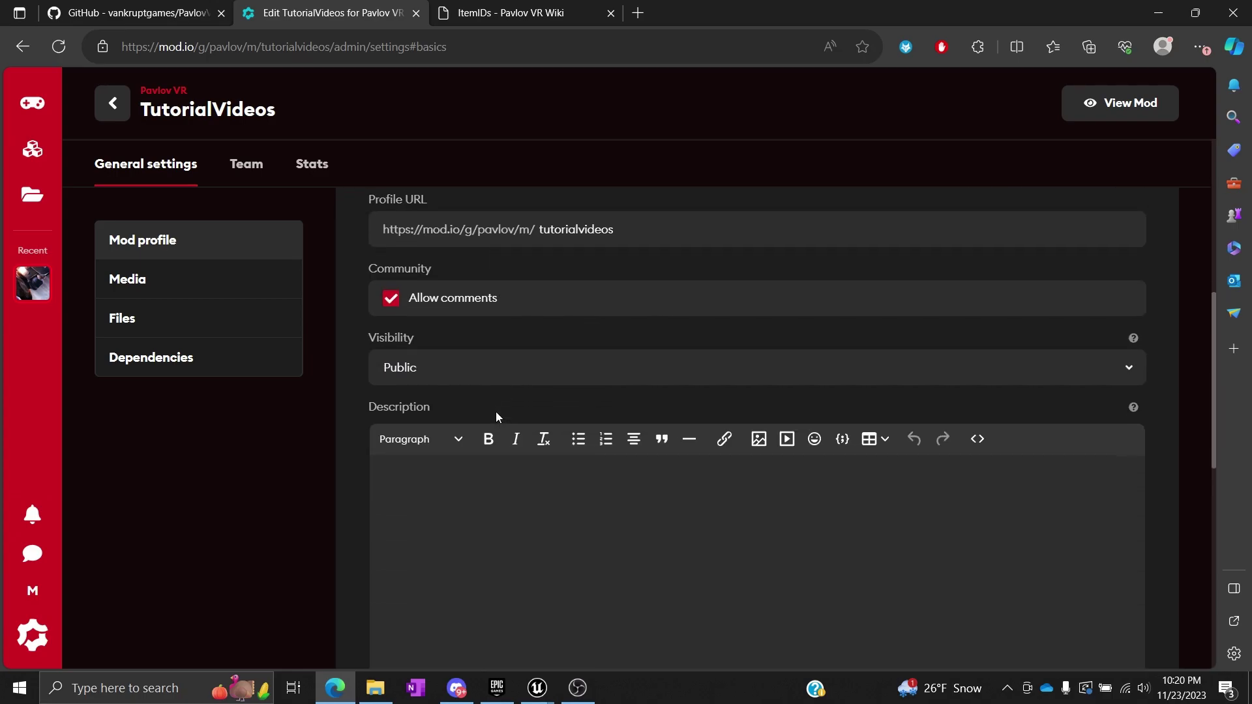